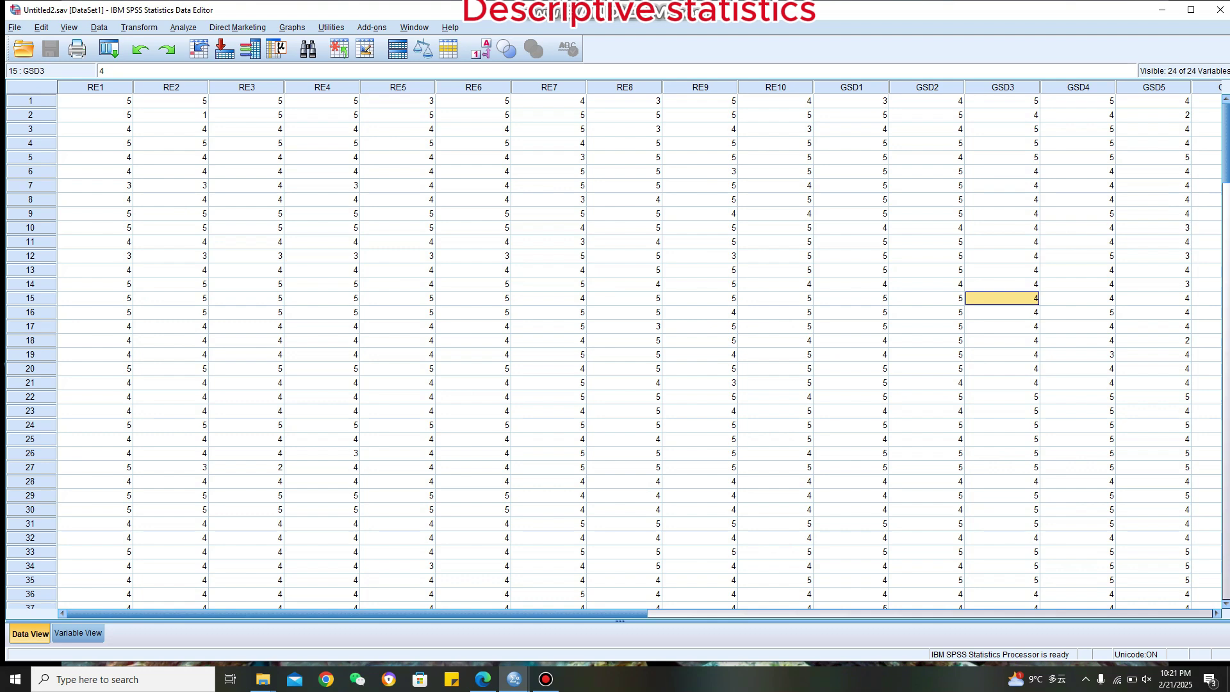
# Examine the RE, GSD and demographic columns across the whole data set
pyautogui.moveTo(357, 613); pyautogui.dragTo(371, 613)
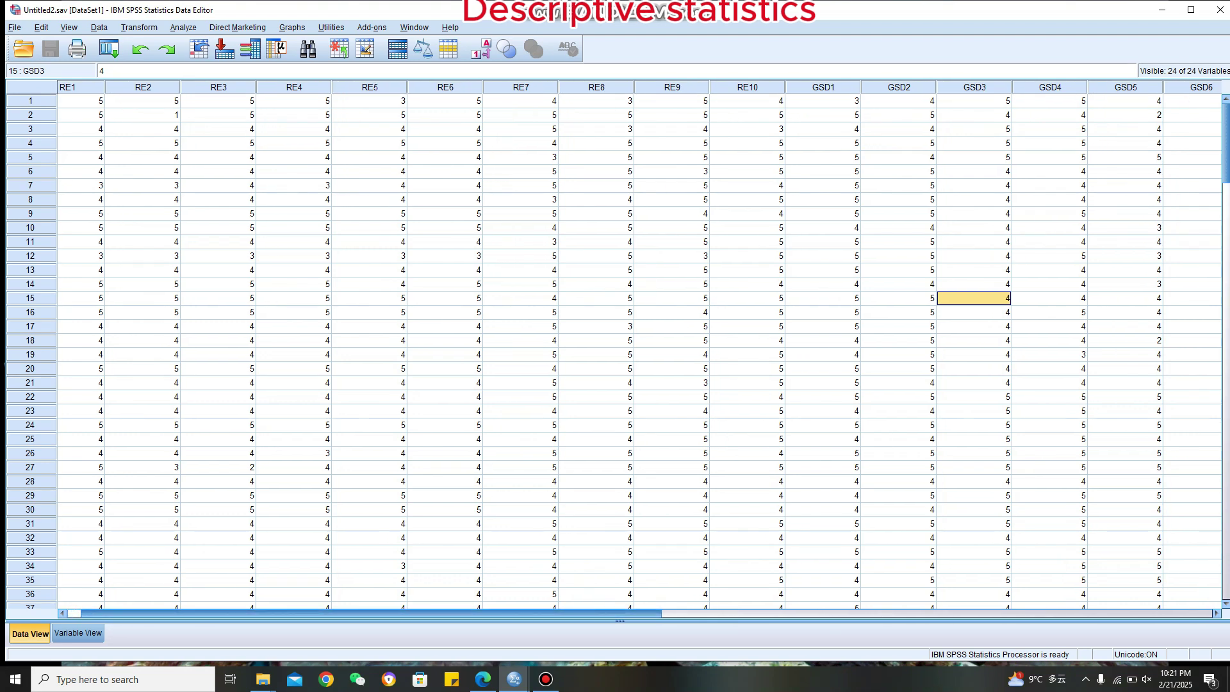
pyautogui.moveTo(372, 613); pyautogui.dragTo(357, 613)
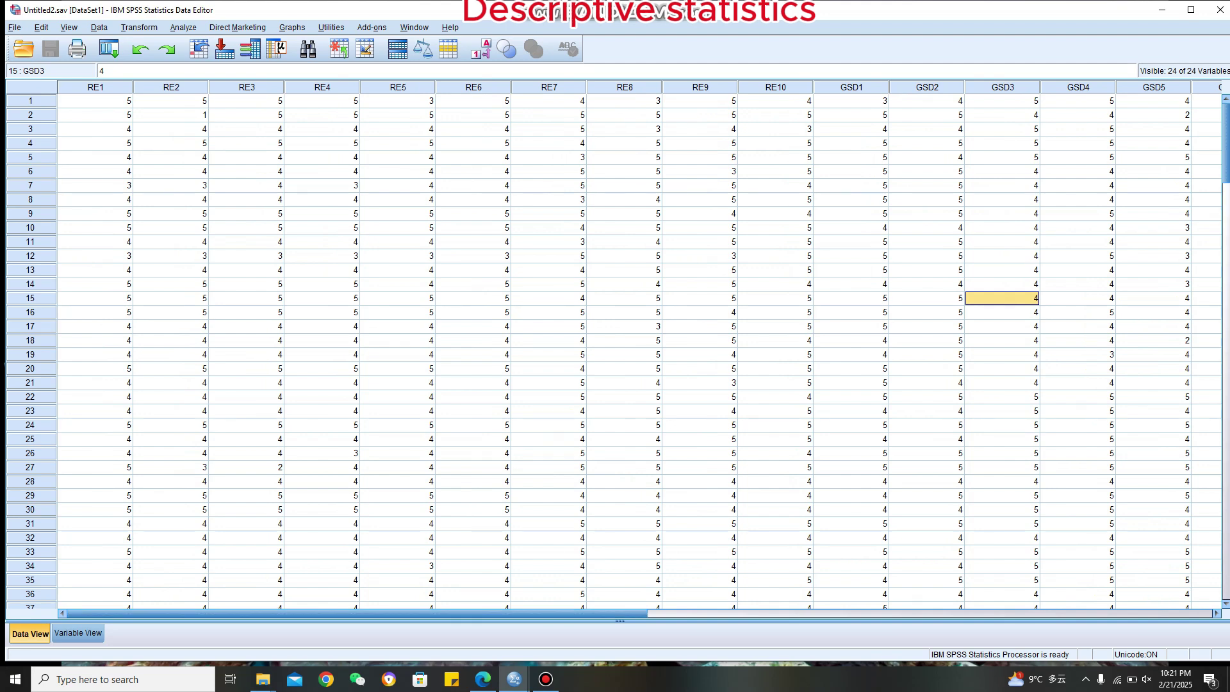
pyautogui.moveTo(358, 613); pyautogui.dragTo(739, 613)
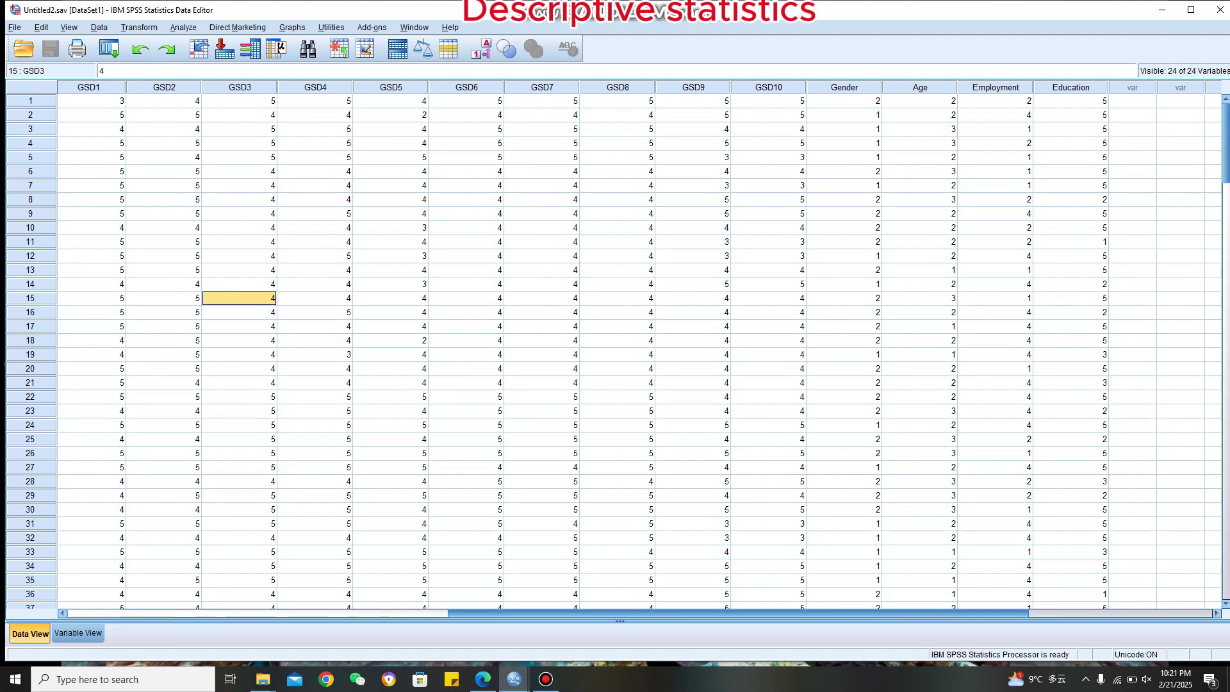
pyautogui.moveTo(738, 612); pyautogui.dragTo(356, 613)
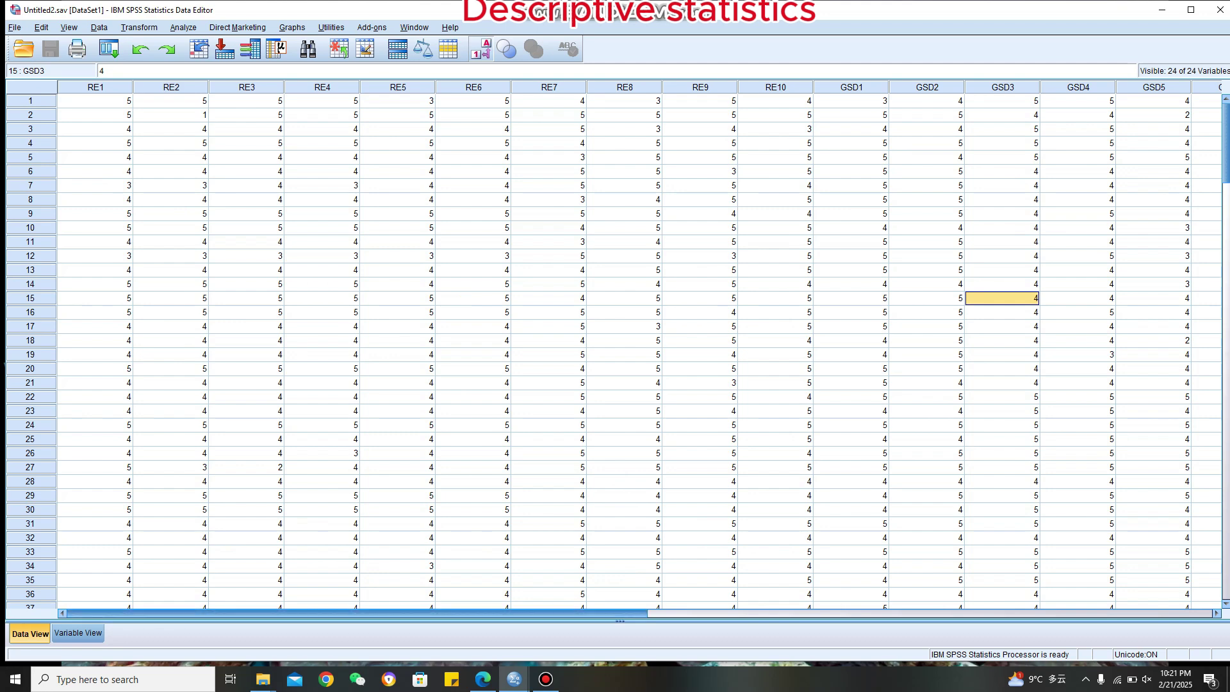
pyautogui.moveTo(356, 613); pyautogui.dragTo(753, 613)
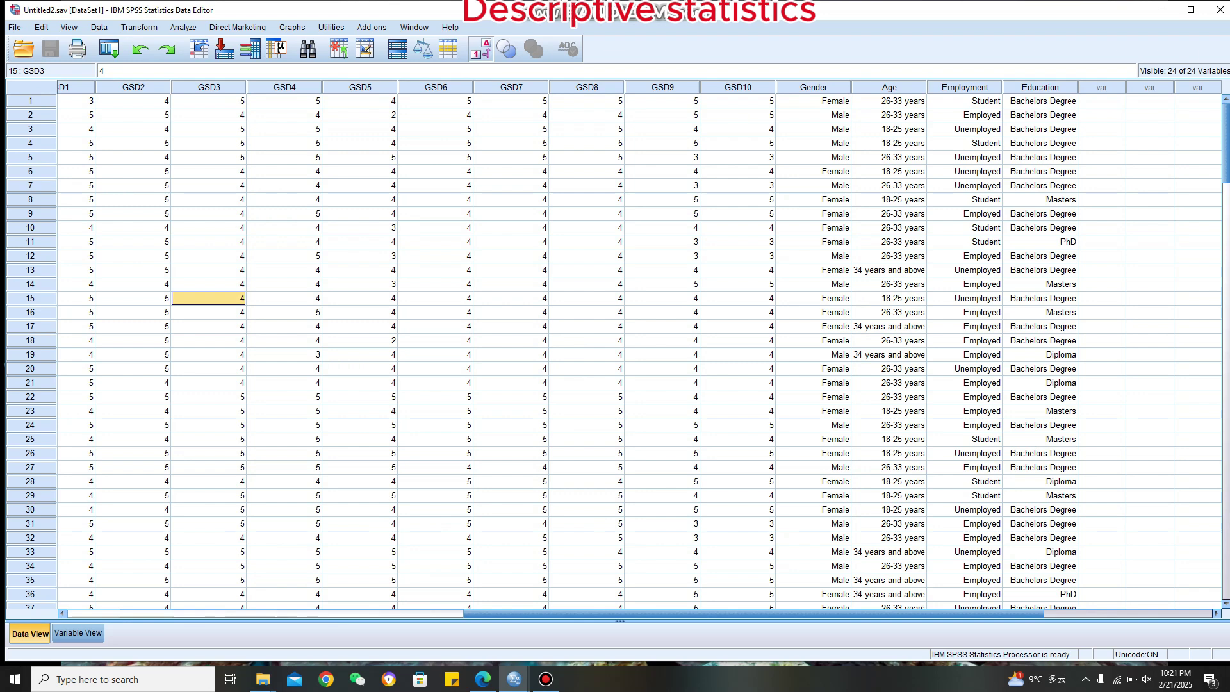
pyautogui.moveTo(752, 613); pyautogui.dragTo(459, 613)
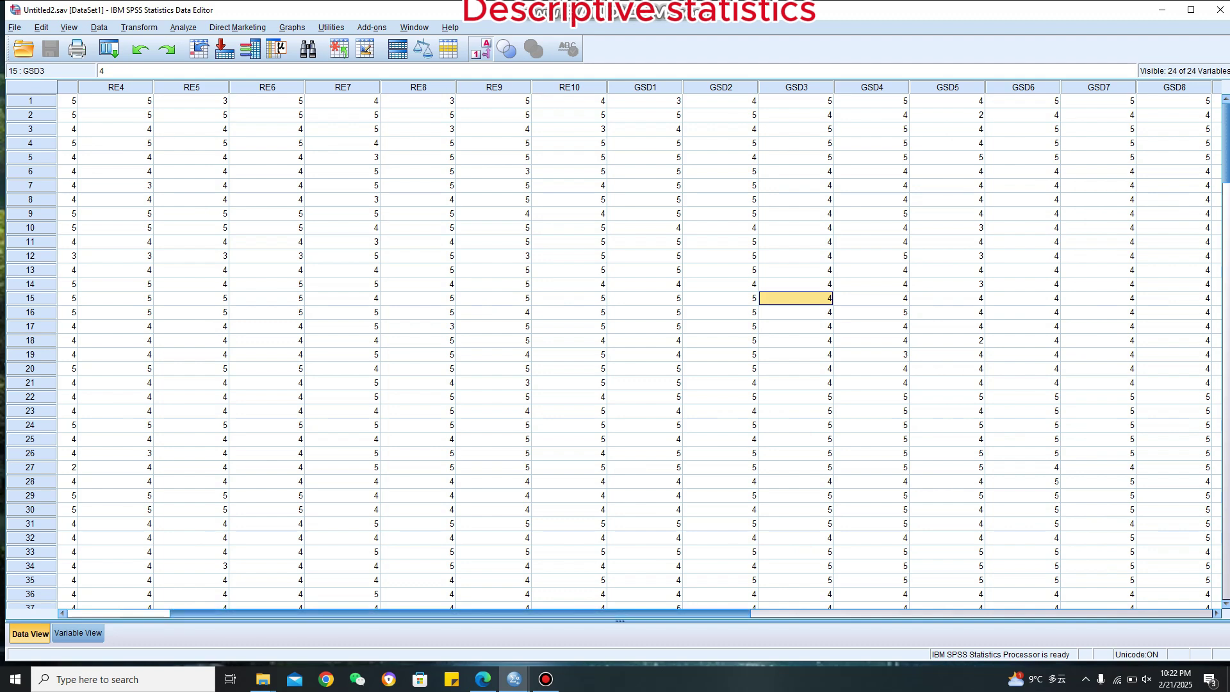
pyautogui.hscroll(1, 641, 346)
pyautogui.hscroll(6, 640, 346)
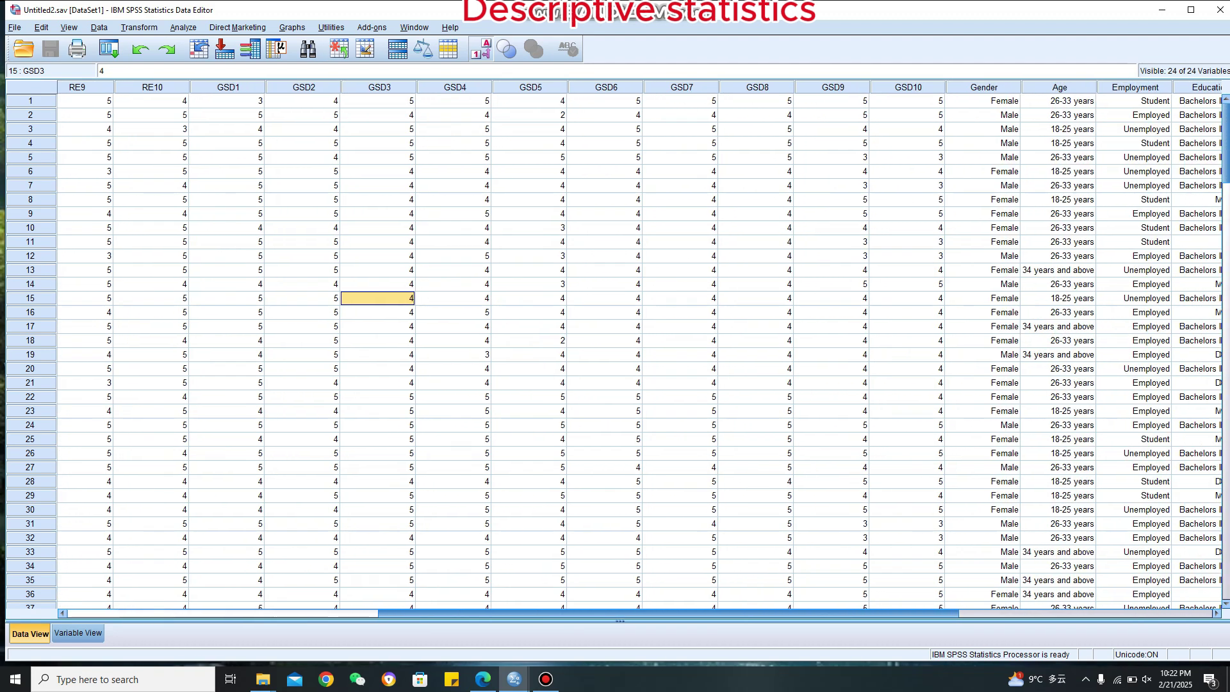
pyautogui.hscroll(-3, 640, 346)
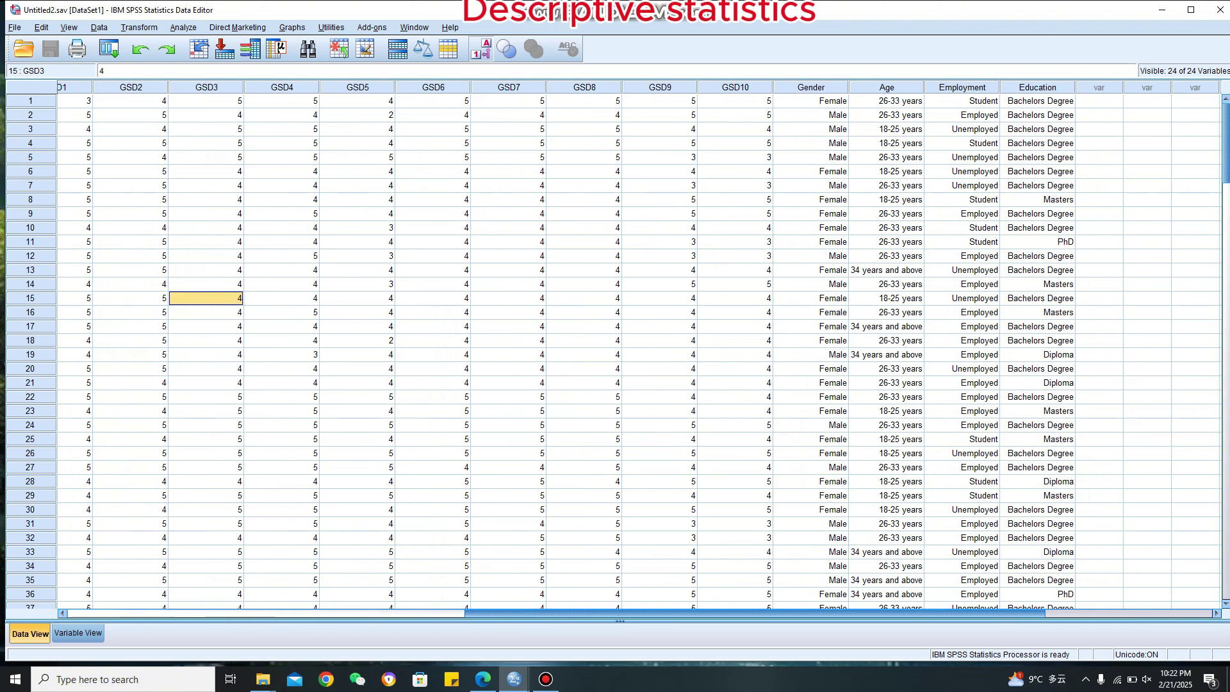
pyautogui.hscroll(-7, 641, 346)
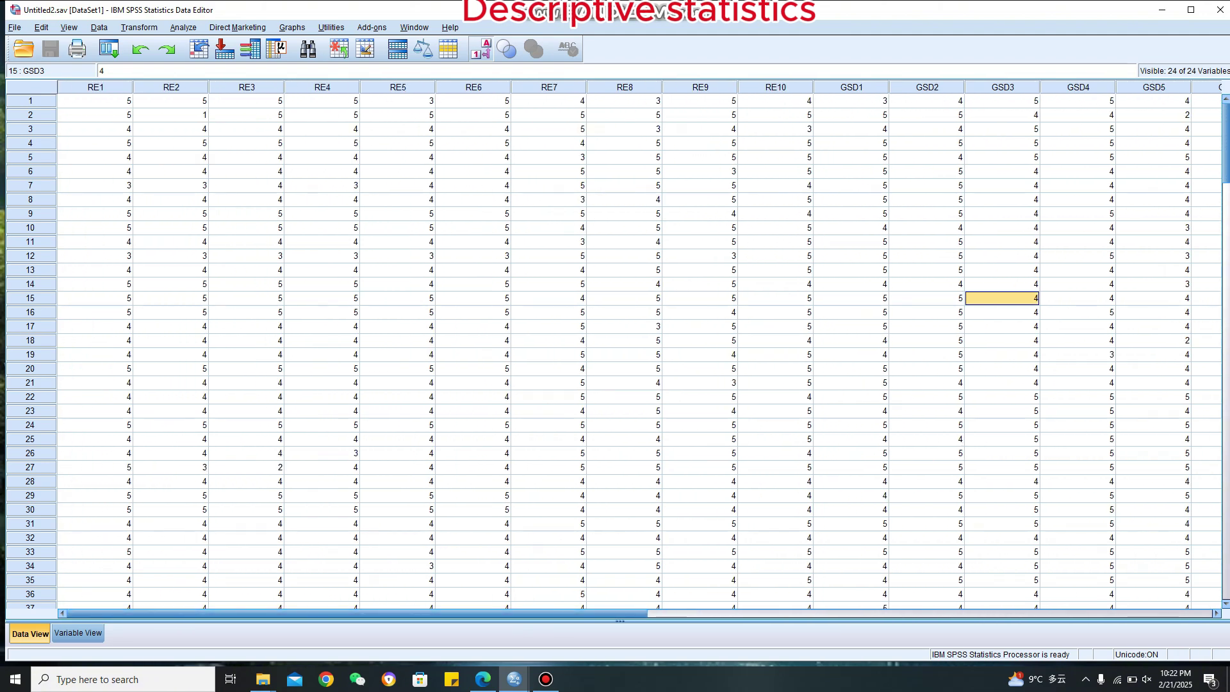
pyautogui.hscroll(10, 641, 346)
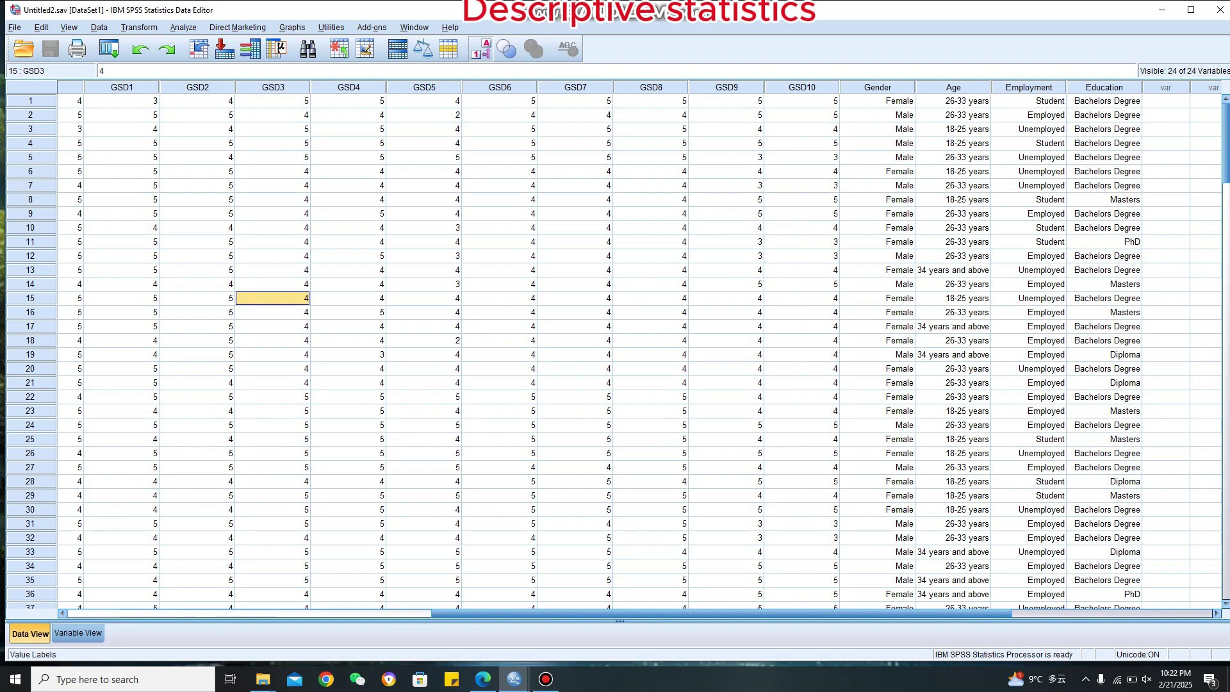
# Toggle off the value labels to show numeric codes for Gender, Age, Employment and Education
pyautogui.click(480, 49)
pyautogui.click(480, 49)
pyautogui.click(480, 48)
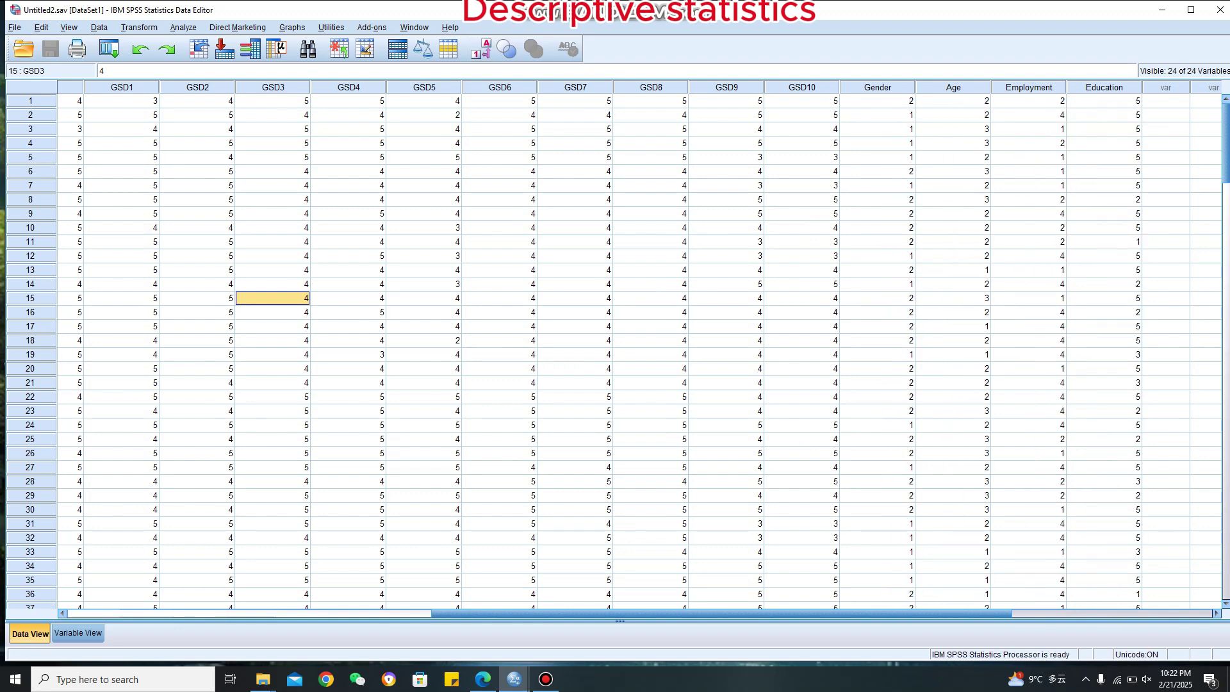
# Set up a Frequencies analysis with RE1, RE2 and RE3 as the variables
pyautogui.moveTo(721, 614); pyautogui.dragTo(357, 613)
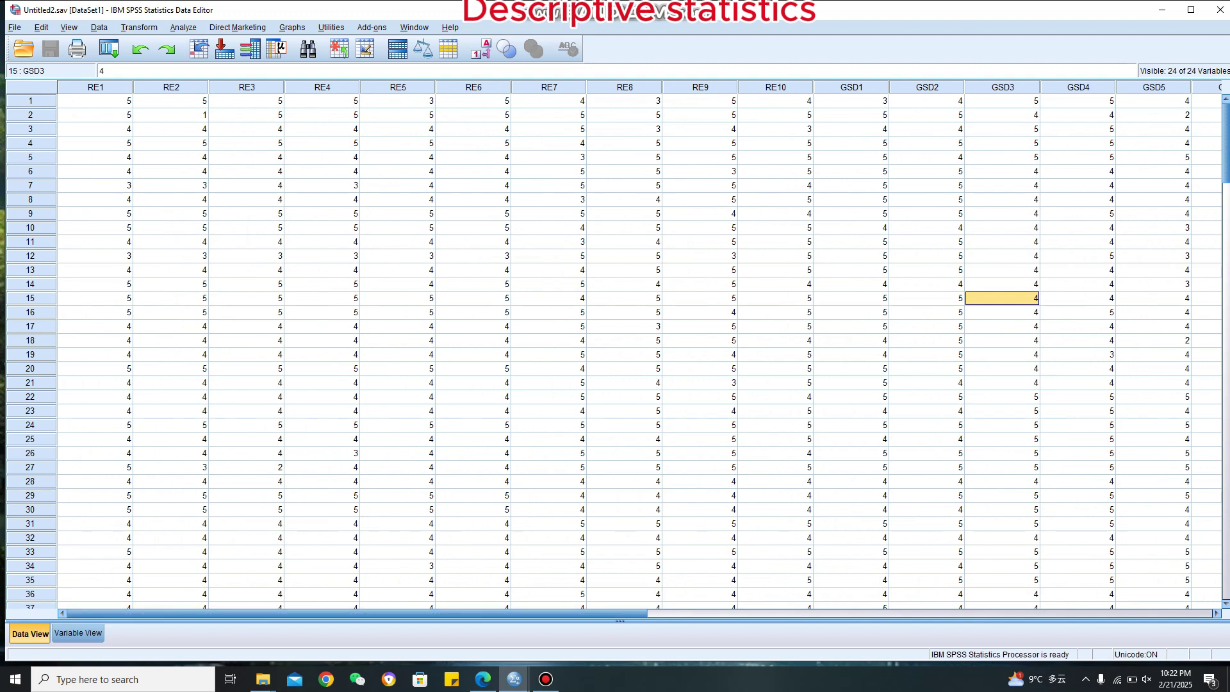
pyautogui.click(183, 26)
pyautogui.moveTo(221, 58)
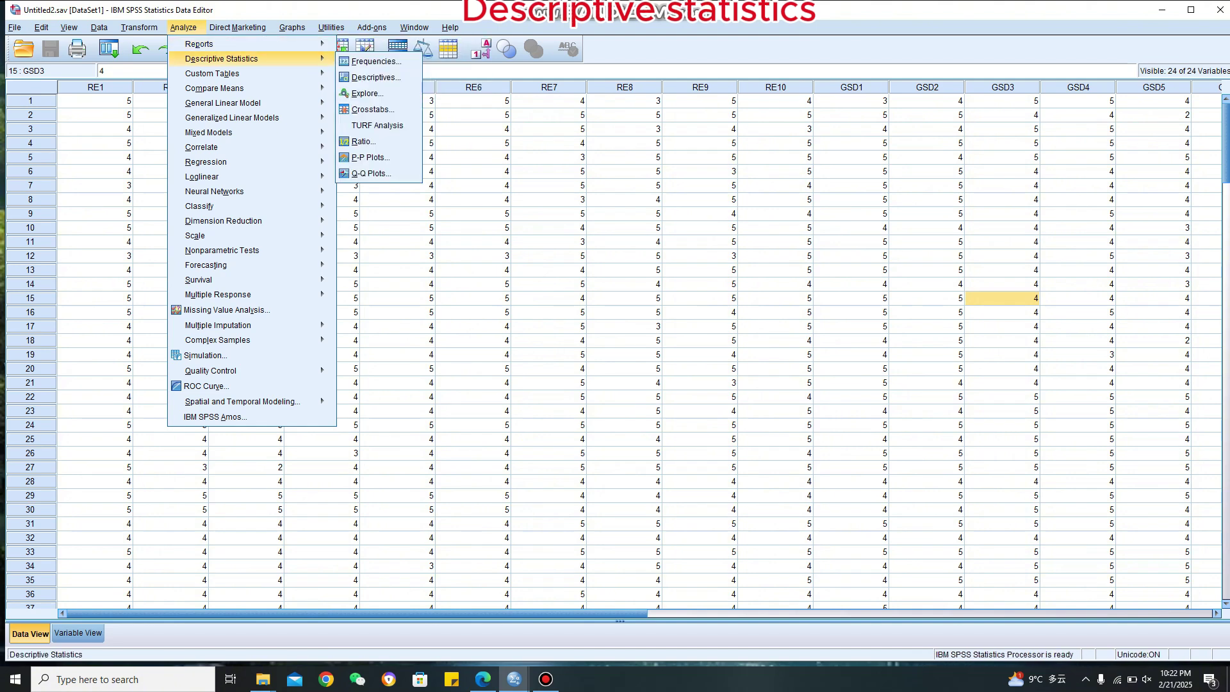
pyautogui.click(376, 61)
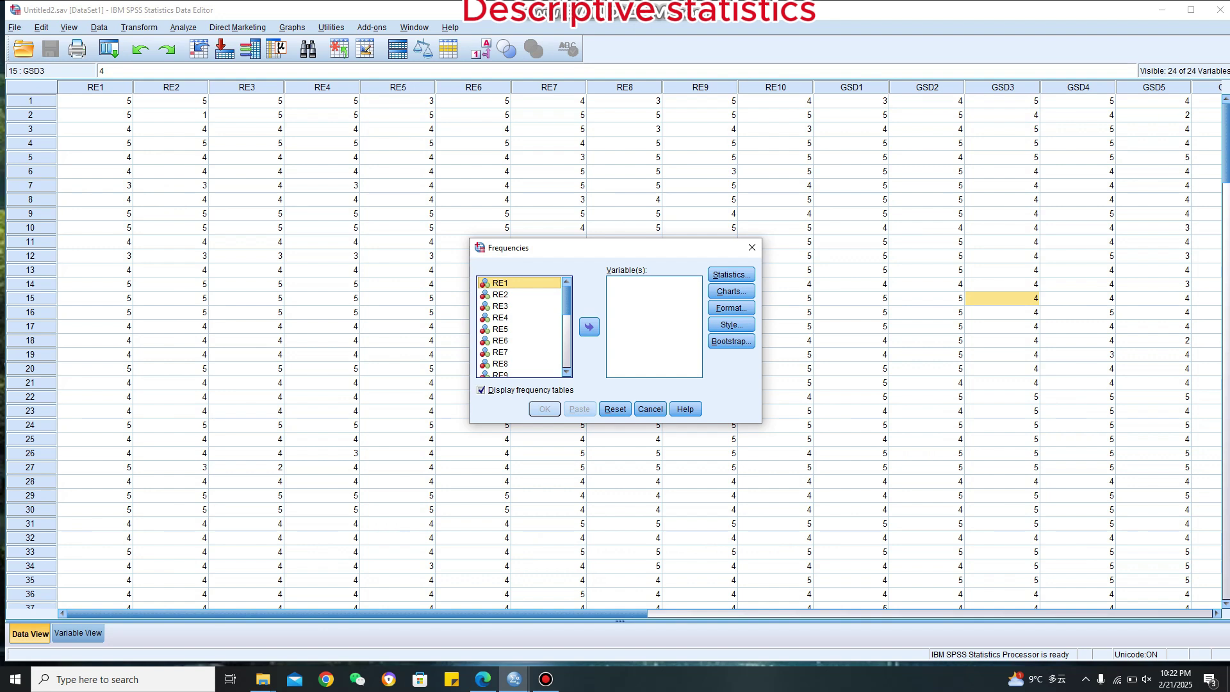
pyautogui.click(500, 294)
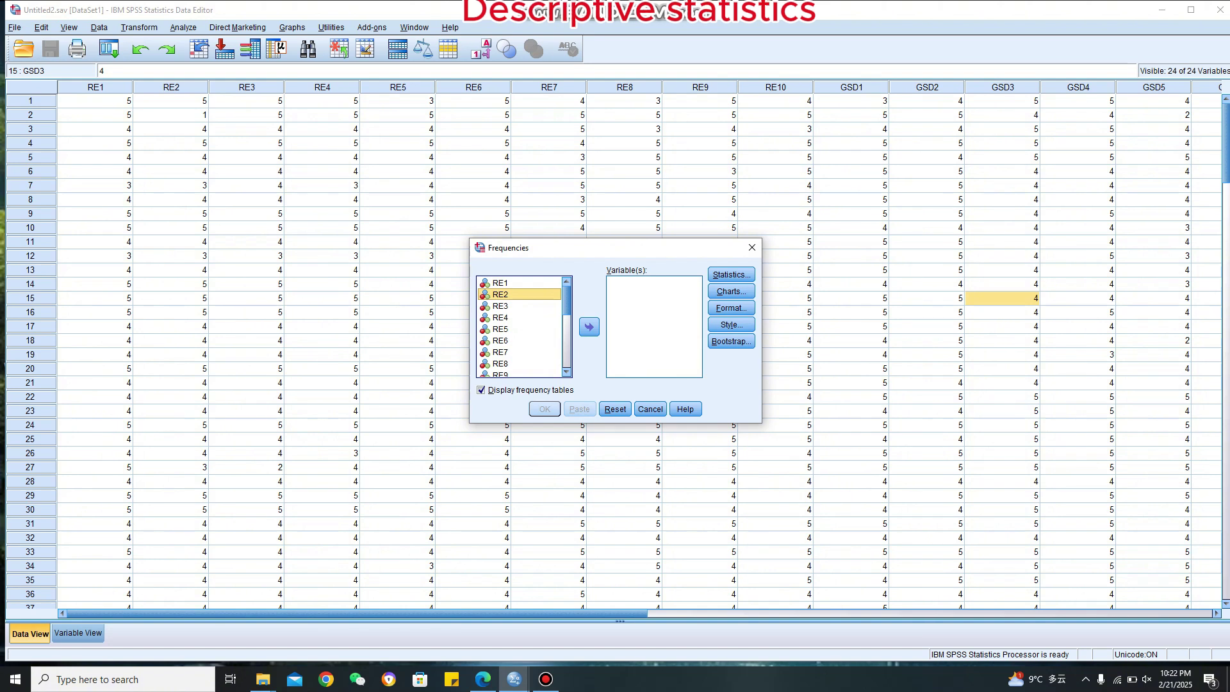
pyautogui.keyDown('ctrl'); pyautogui.click(501, 283); pyautogui.keyUp('ctrl')
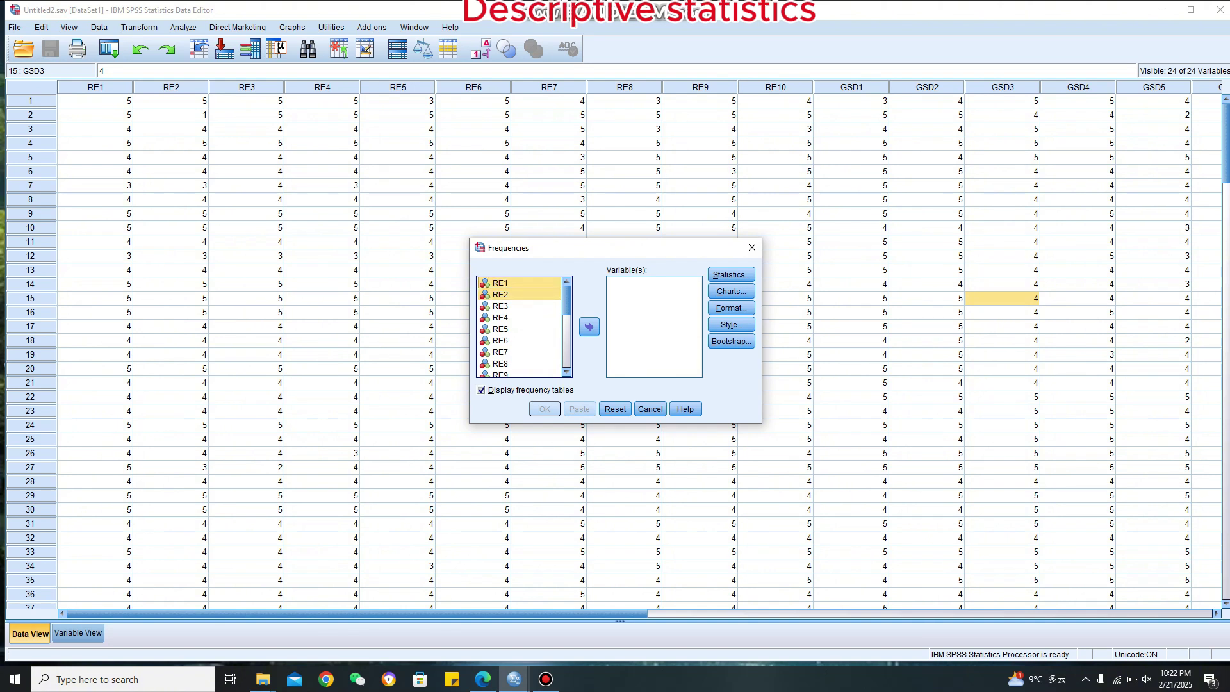
pyautogui.keyDown('ctrl'); pyautogui.click(500, 306); pyautogui.keyUp('ctrl')
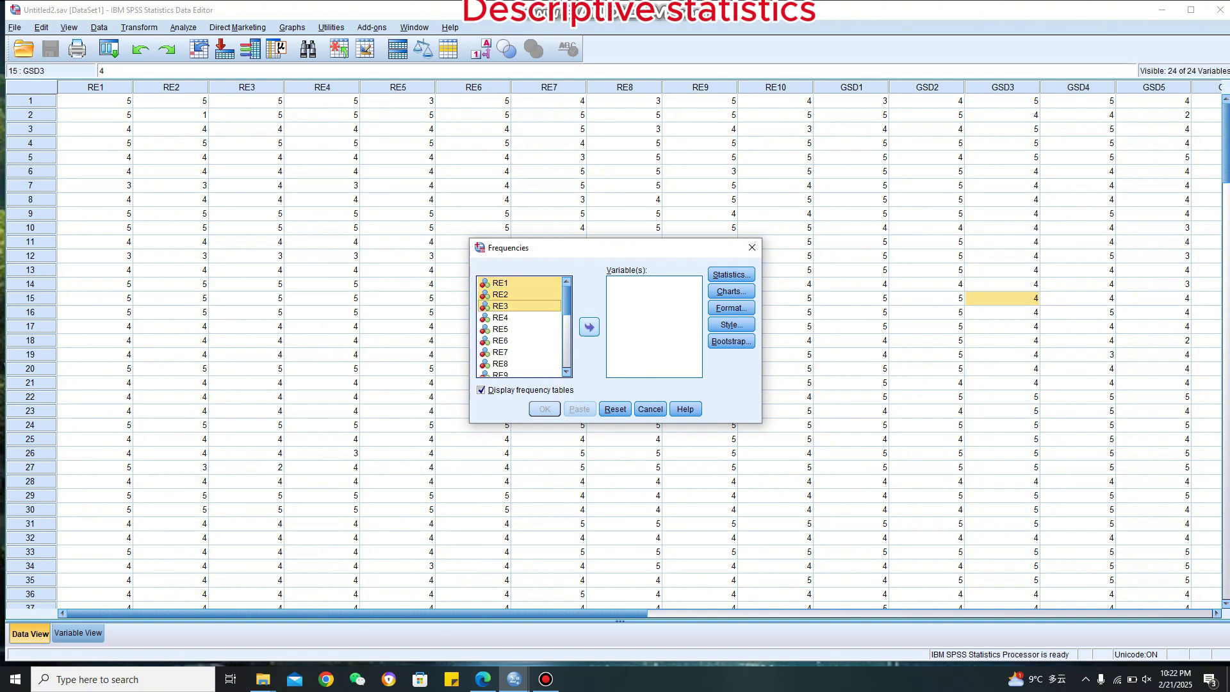
pyautogui.click(589, 326)
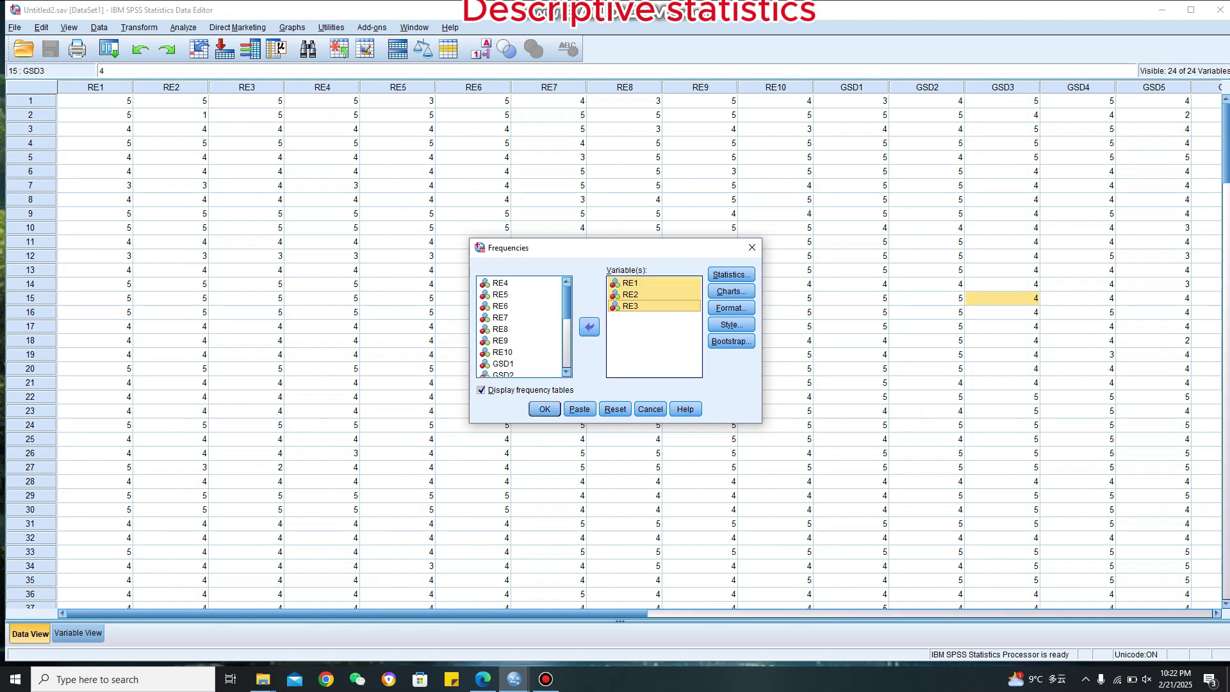
# Request quartiles, mean and standard deviation for the Frequencies analysis and run it
pyautogui.click(731, 274)
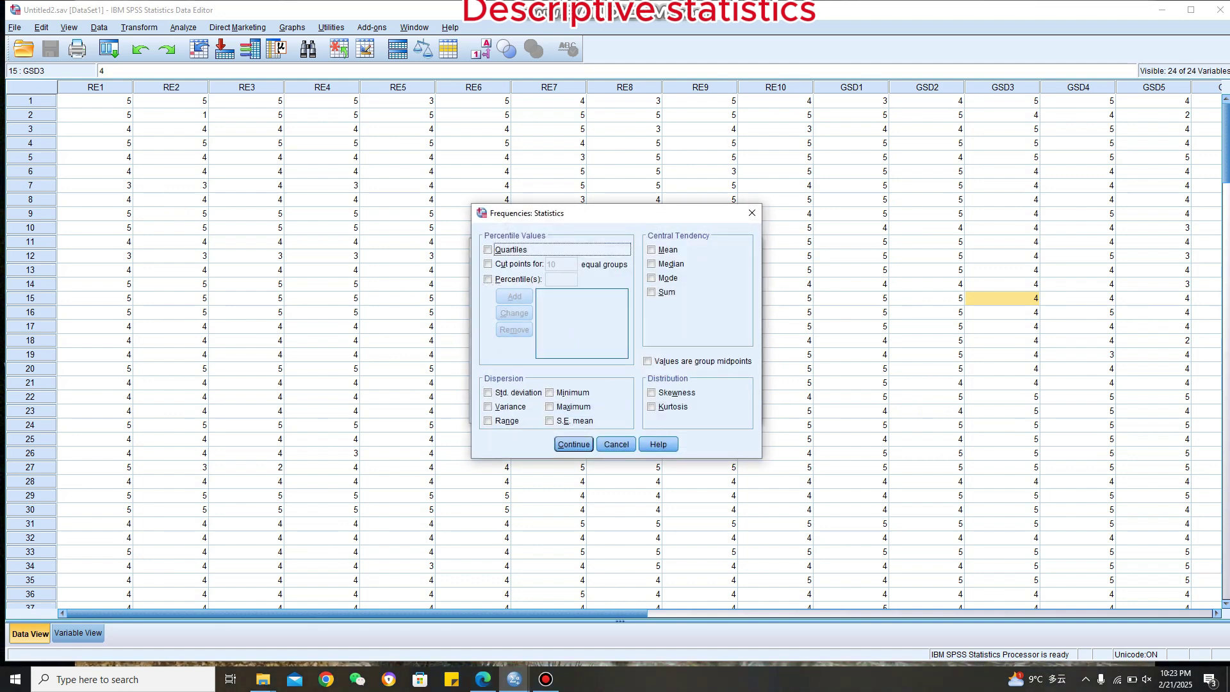
pyautogui.click(488, 250)
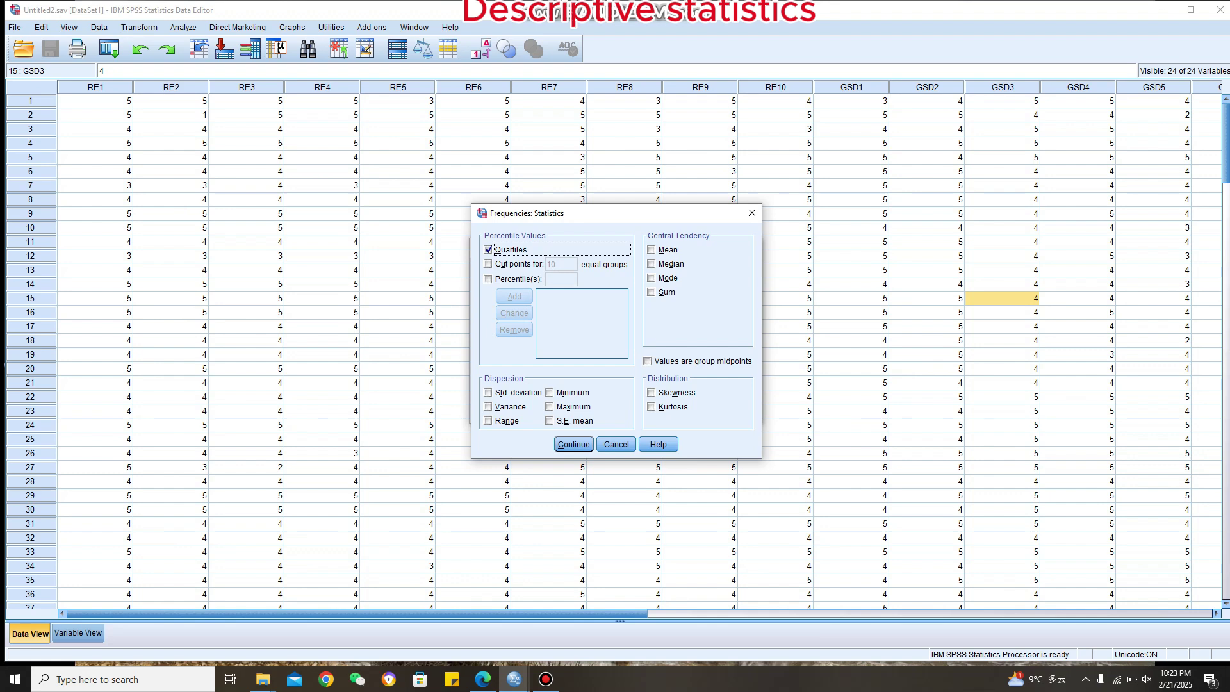
pyautogui.click(651, 250)
pyautogui.click(488, 392)
pyautogui.click(573, 444)
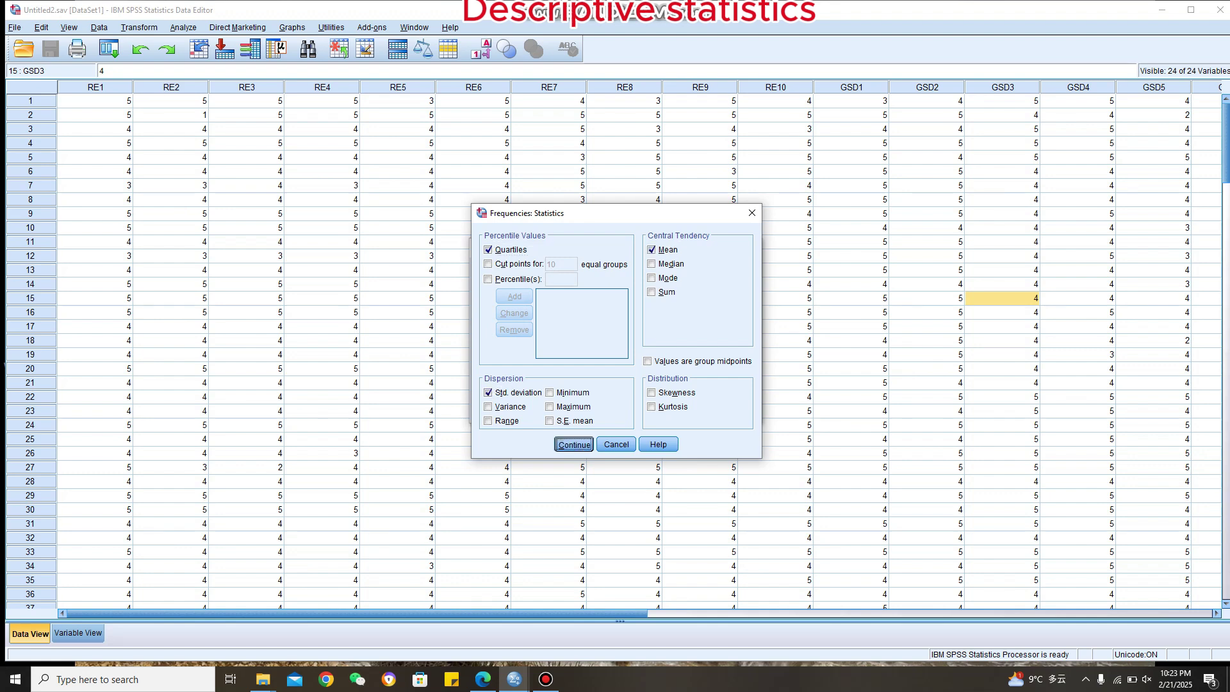
pyautogui.click(545, 409)
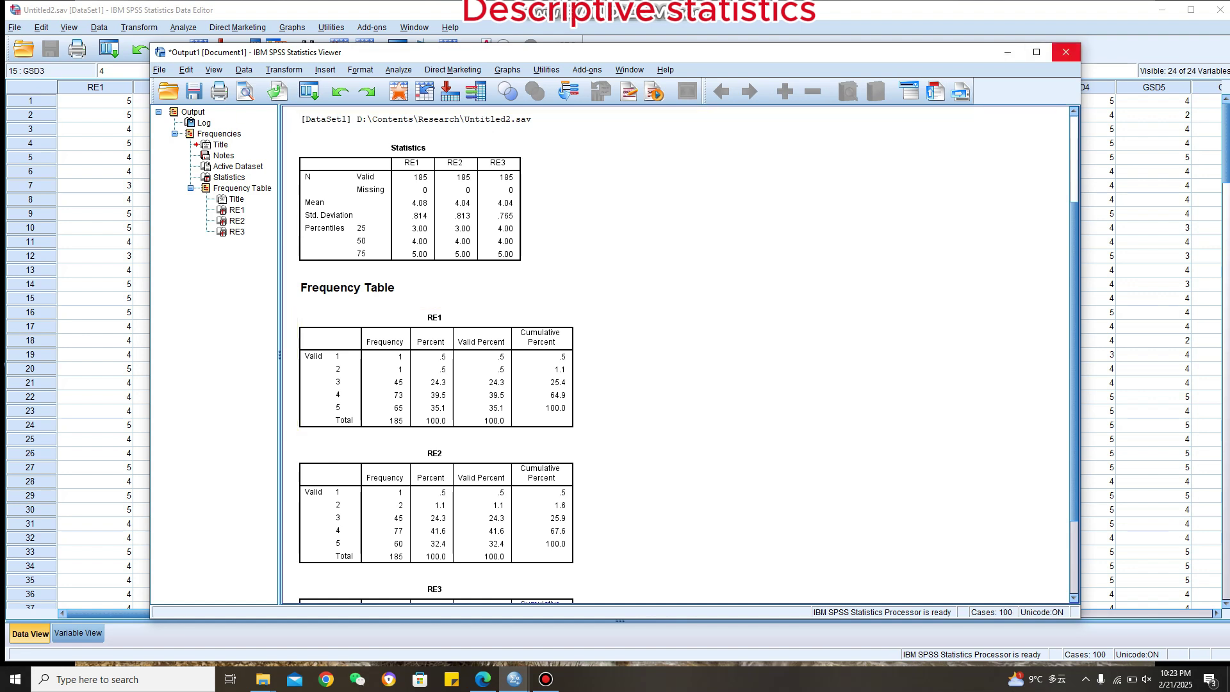
# Close the frequencies output without saving it and show the variable definitions of the data set
pyautogui.click(1065, 52)
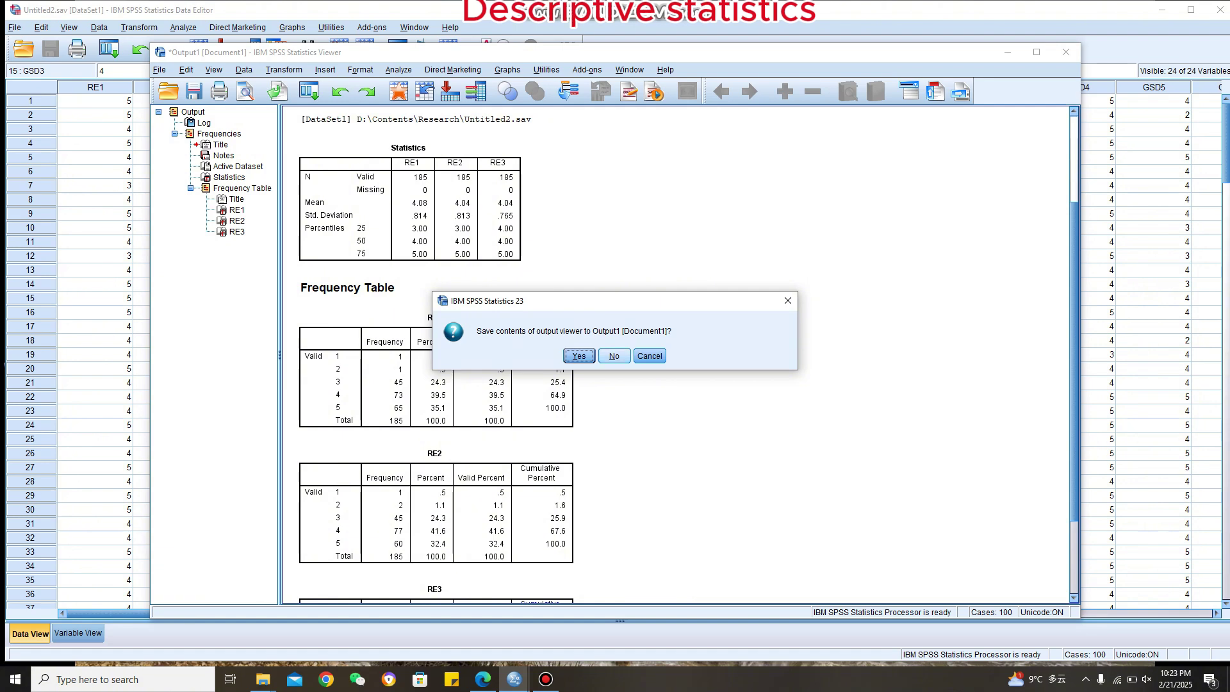
pyautogui.click(613, 355)
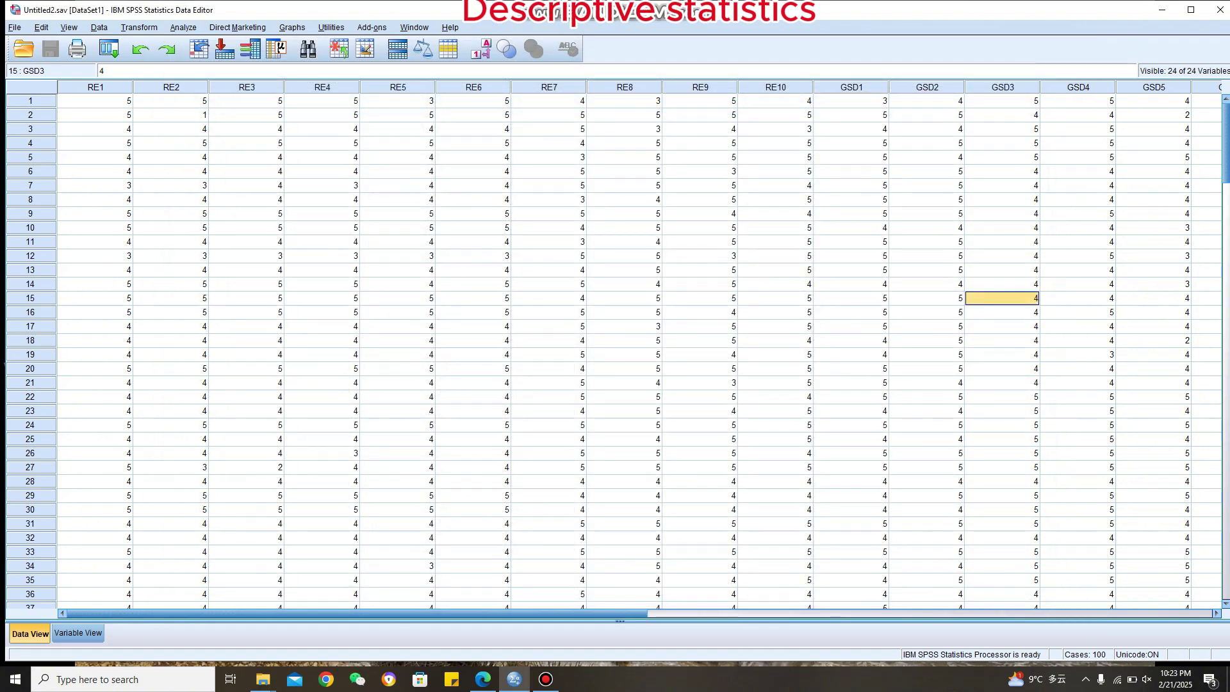
pyautogui.click(78, 633)
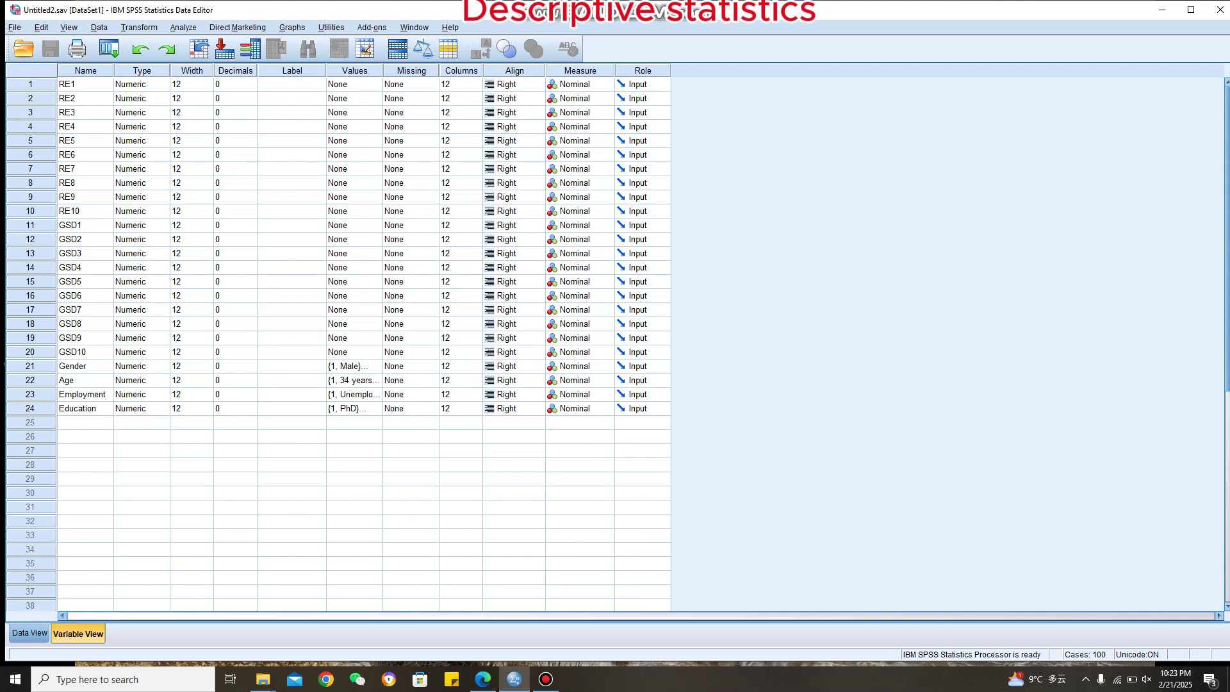
# Add a value label to RE1 that defines 1 as "Strongly disagreed"
pyautogui.click(354, 71)
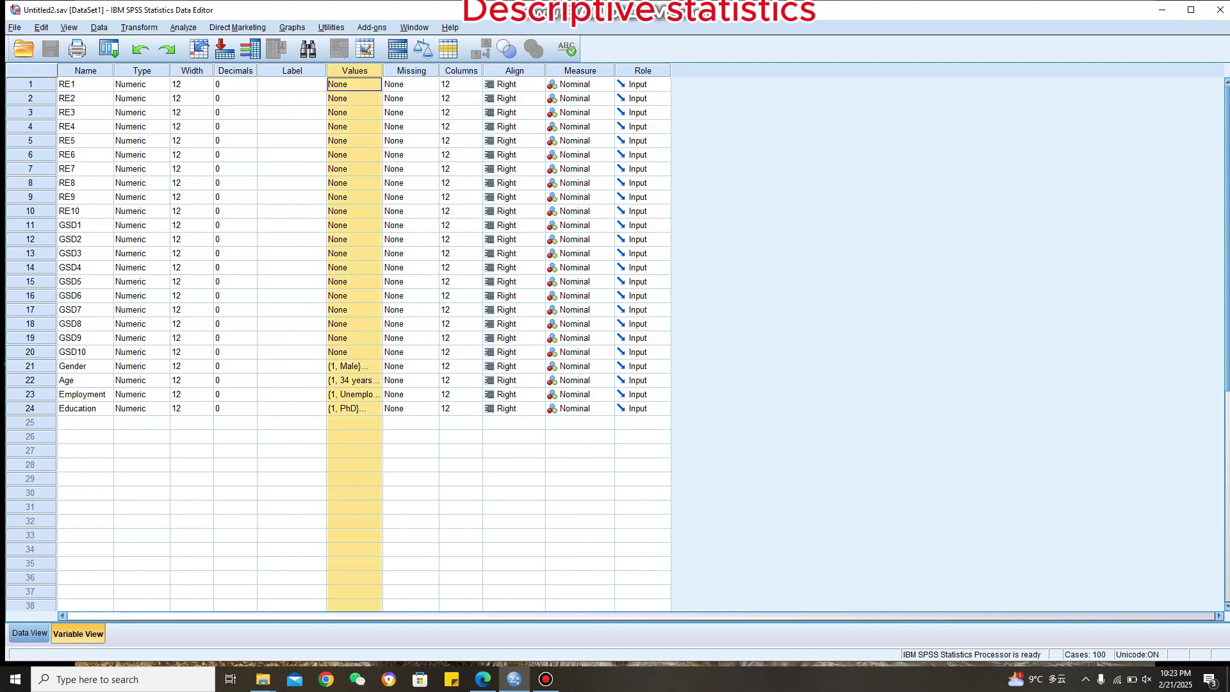
pyautogui.click(235, 437)
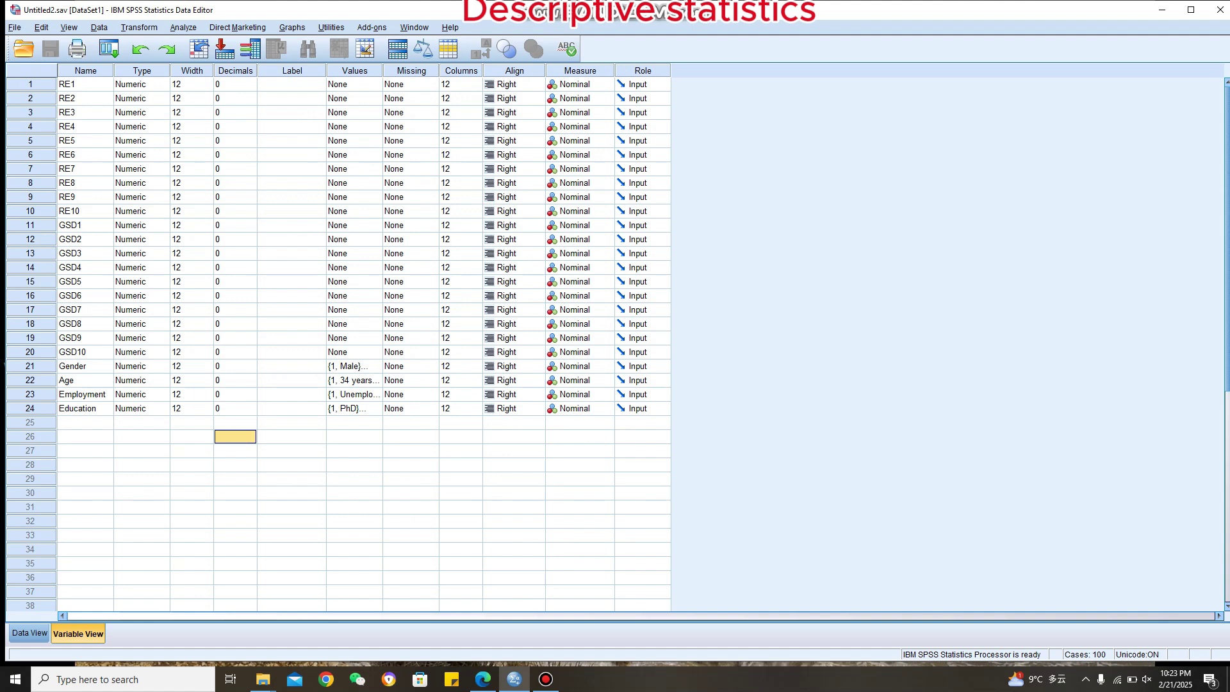
pyautogui.click(348, 85)
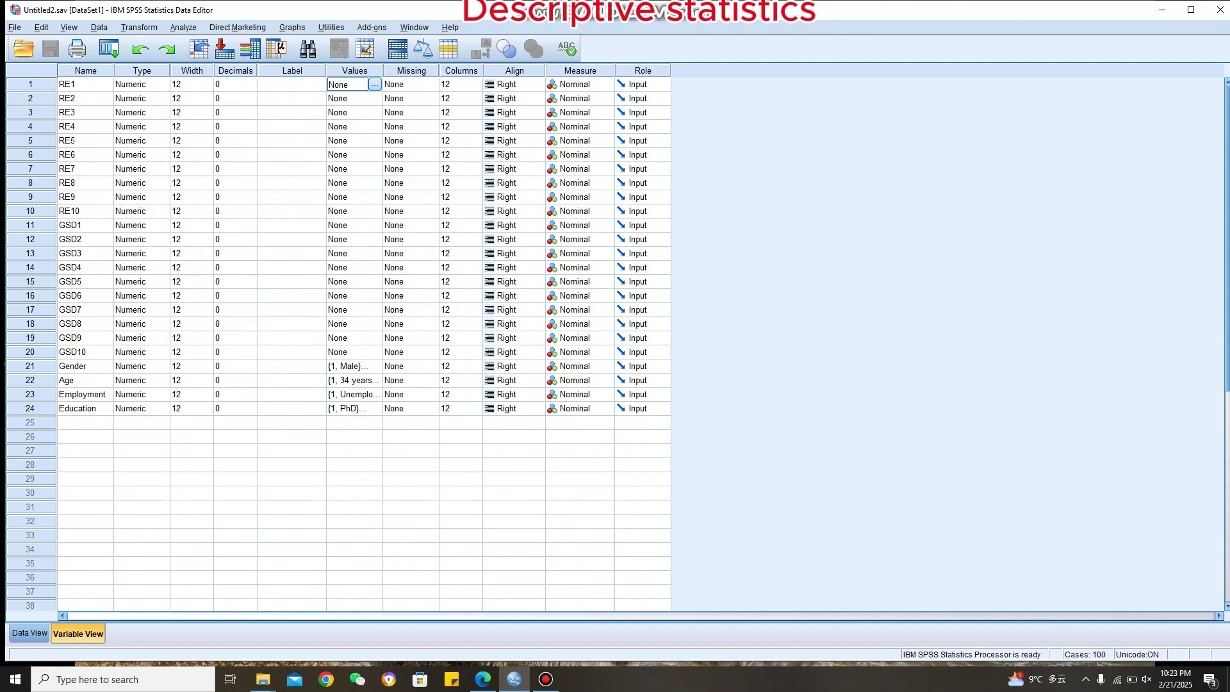
pyautogui.click(374, 84)
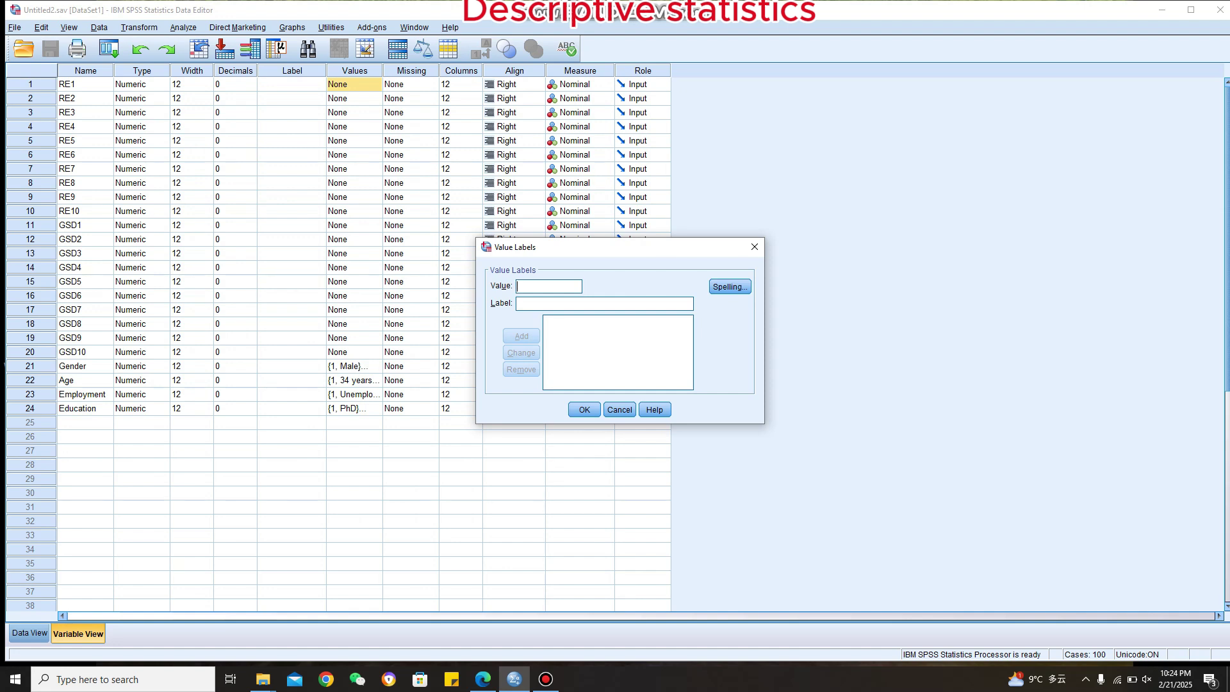
pyautogui.write('1')
pyautogui.write('Str')
pyautogui.write('o')
pyautogui.write('ng')
pyautogui.write('ly dis')
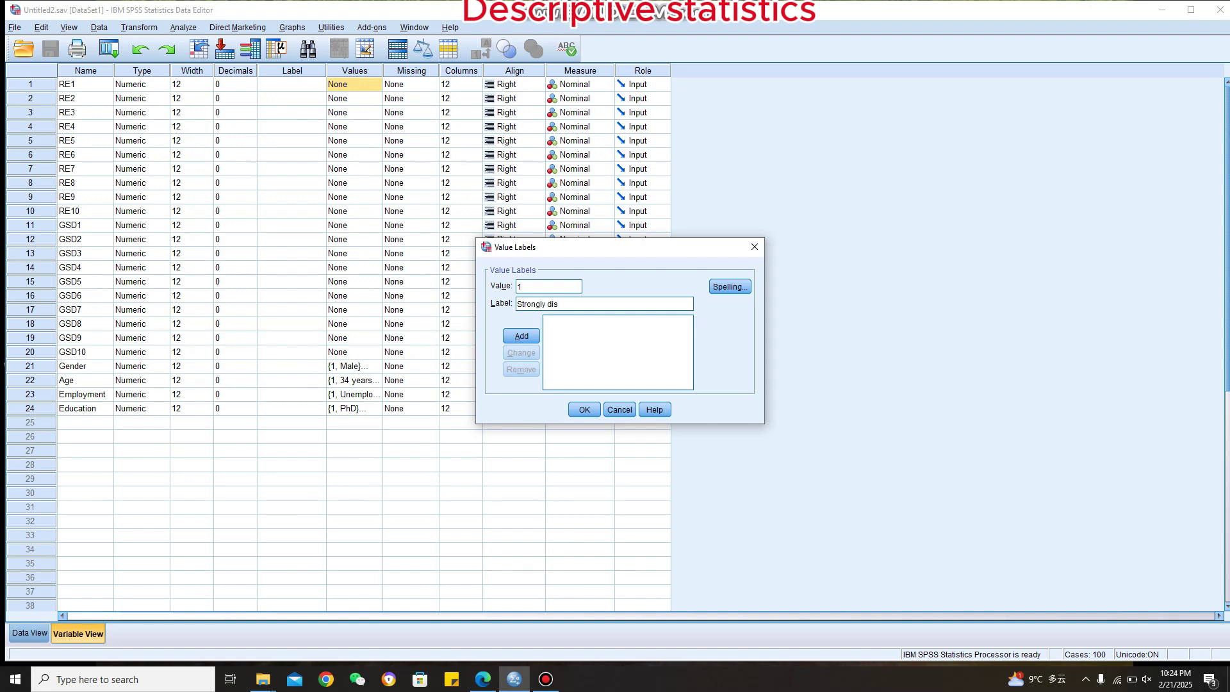
pyautogui.write('agreed')
pyautogui.press('Return')
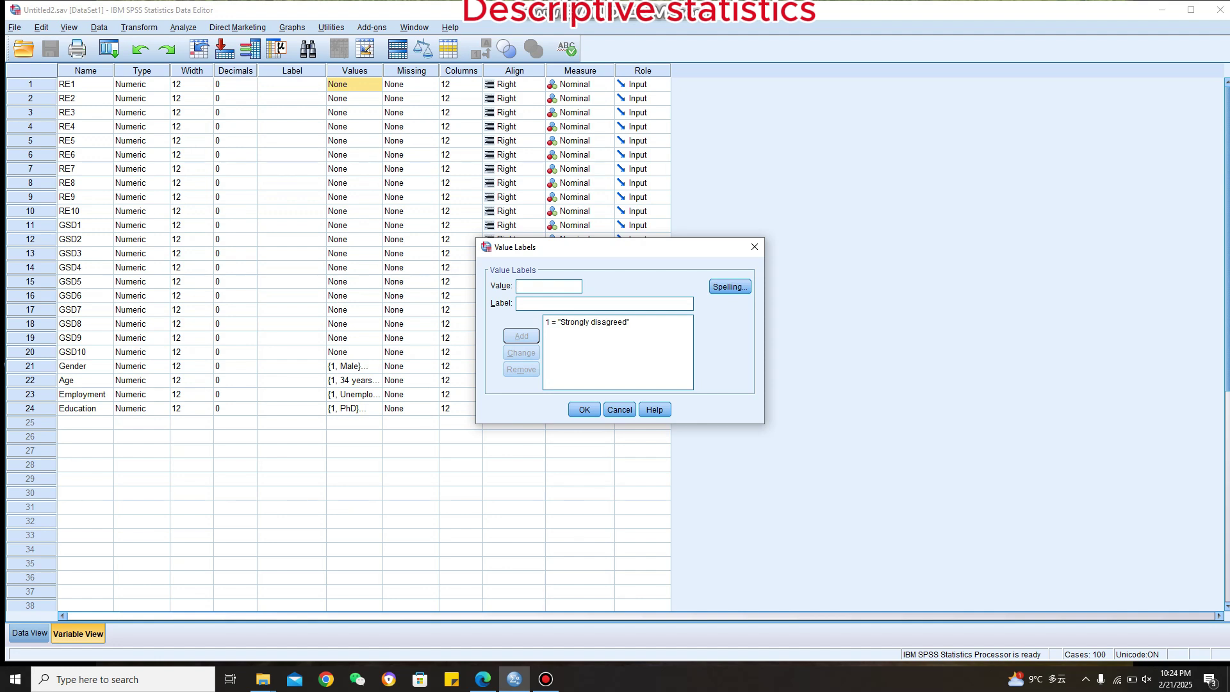
# Add a second value label to RE1 that defines 2 as "Disgreed"
pyautogui.write('2')
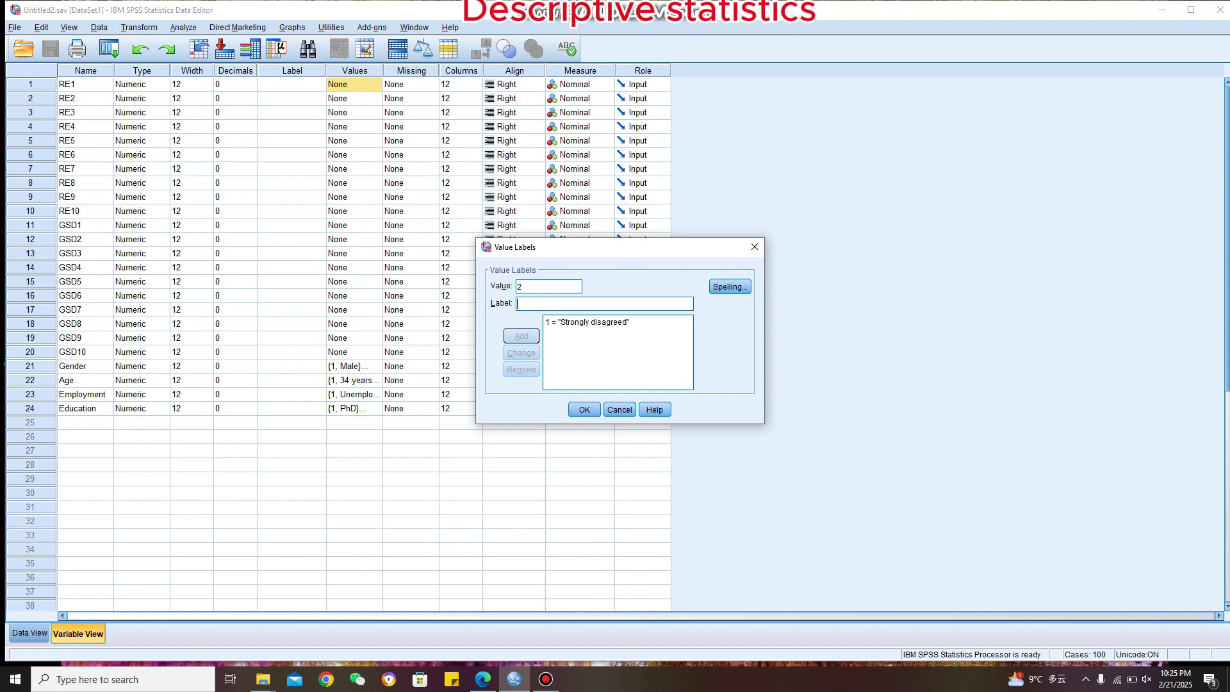
pyautogui.write('Disgreed')
pyautogui.click(521, 337)
pyautogui.click(570, 334)
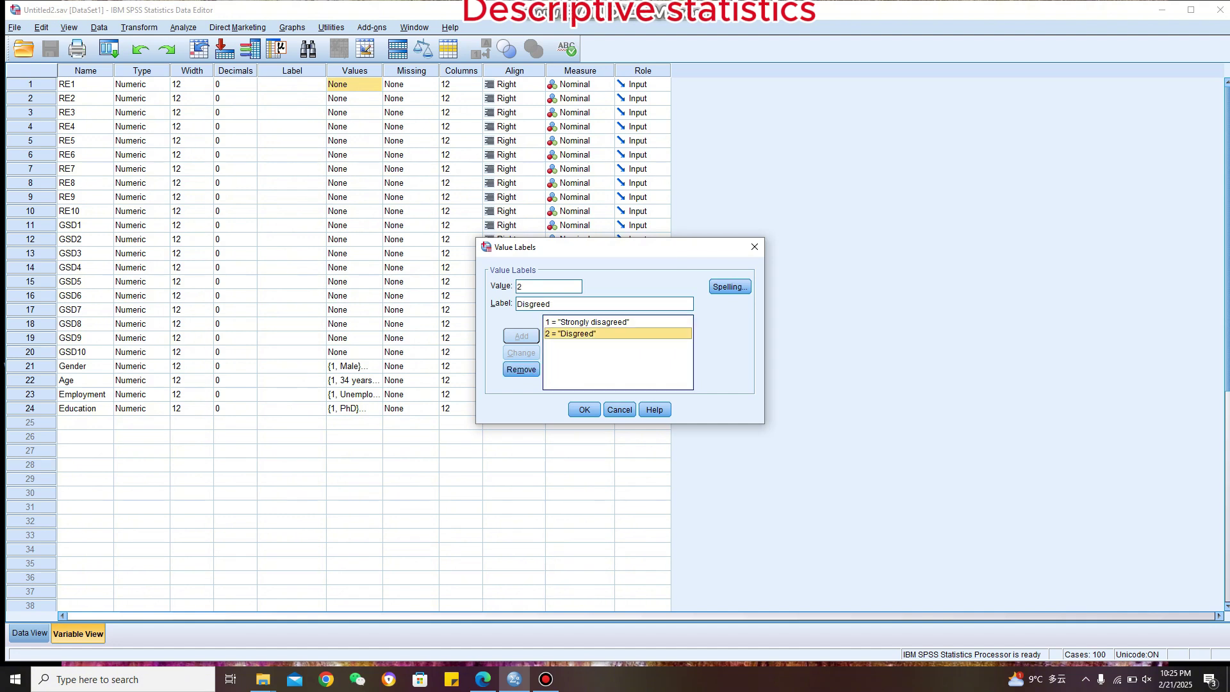
pyautogui.click(556, 304)
pyautogui.press('BackSpace')
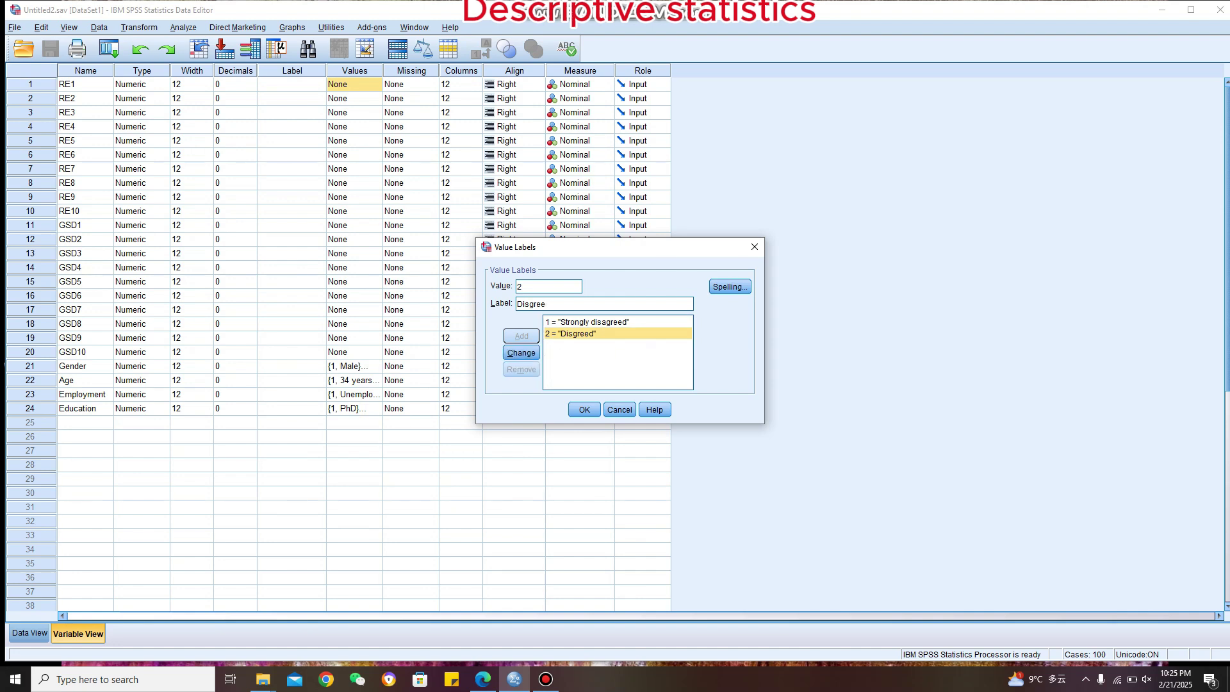
# Change RE1's value labels so that 1 reads "Strongly disagree" and 2 reads "Disgree"
pyautogui.click(587, 322)
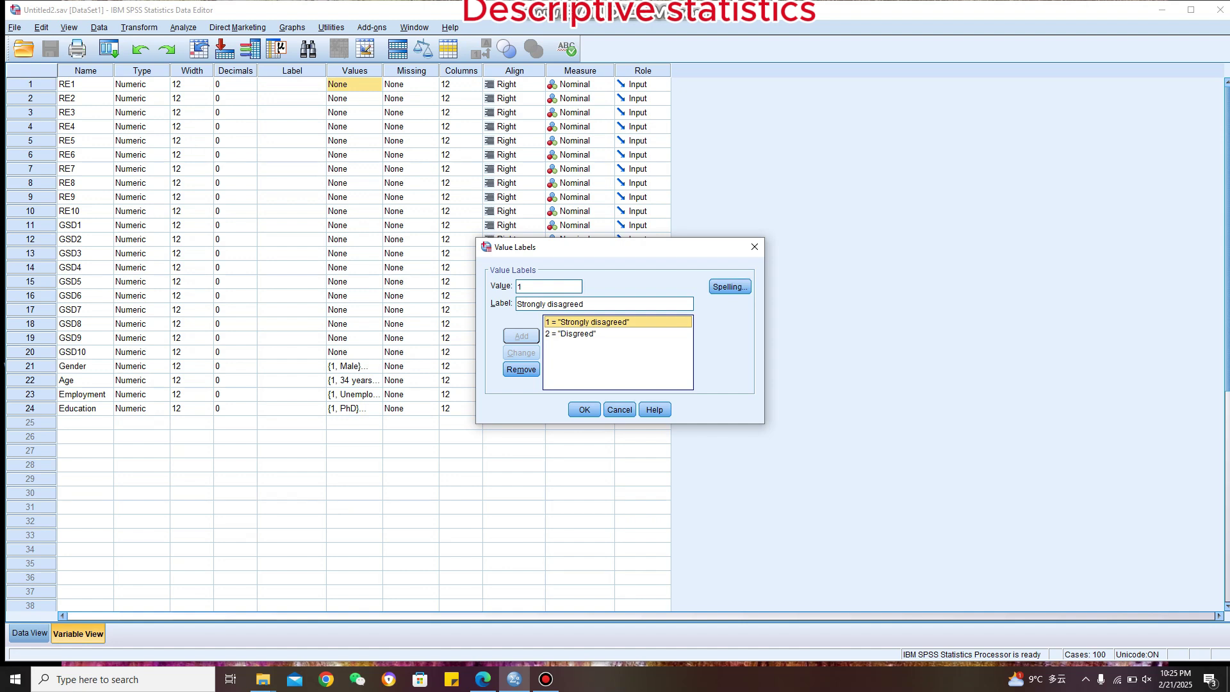
pyautogui.click(584, 304)
pyautogui.press('BackSpace')
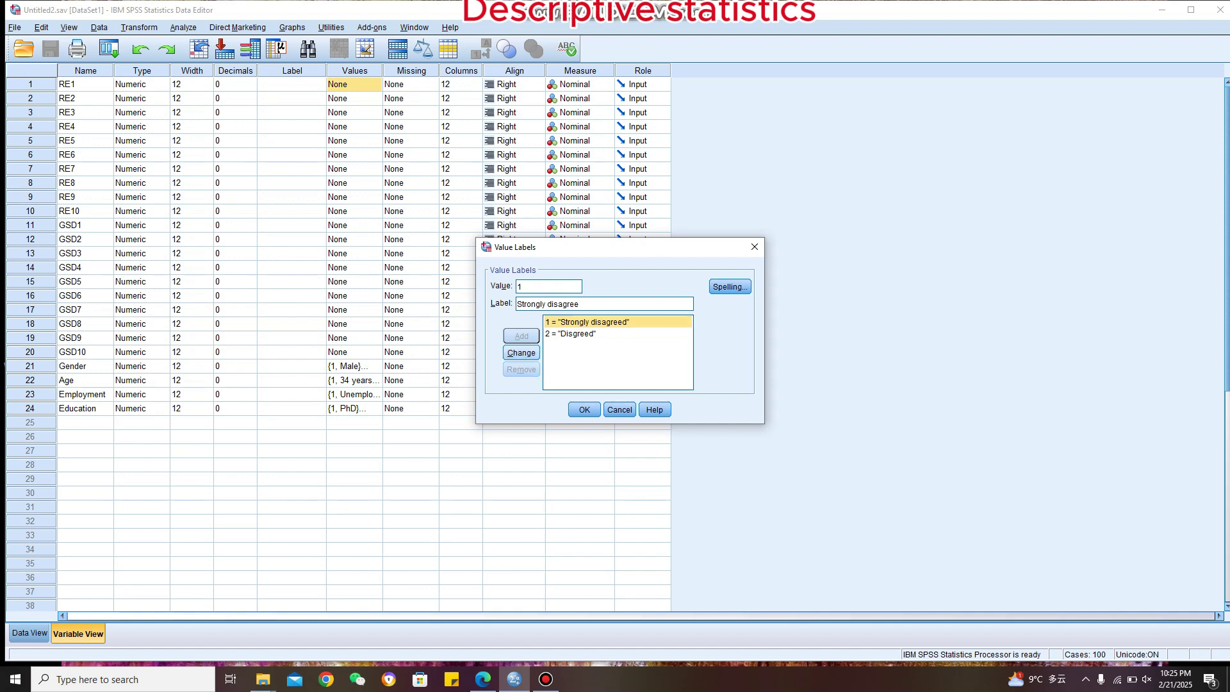
pyautogui.click(521, 352)
pyautogui.click(584, 334)
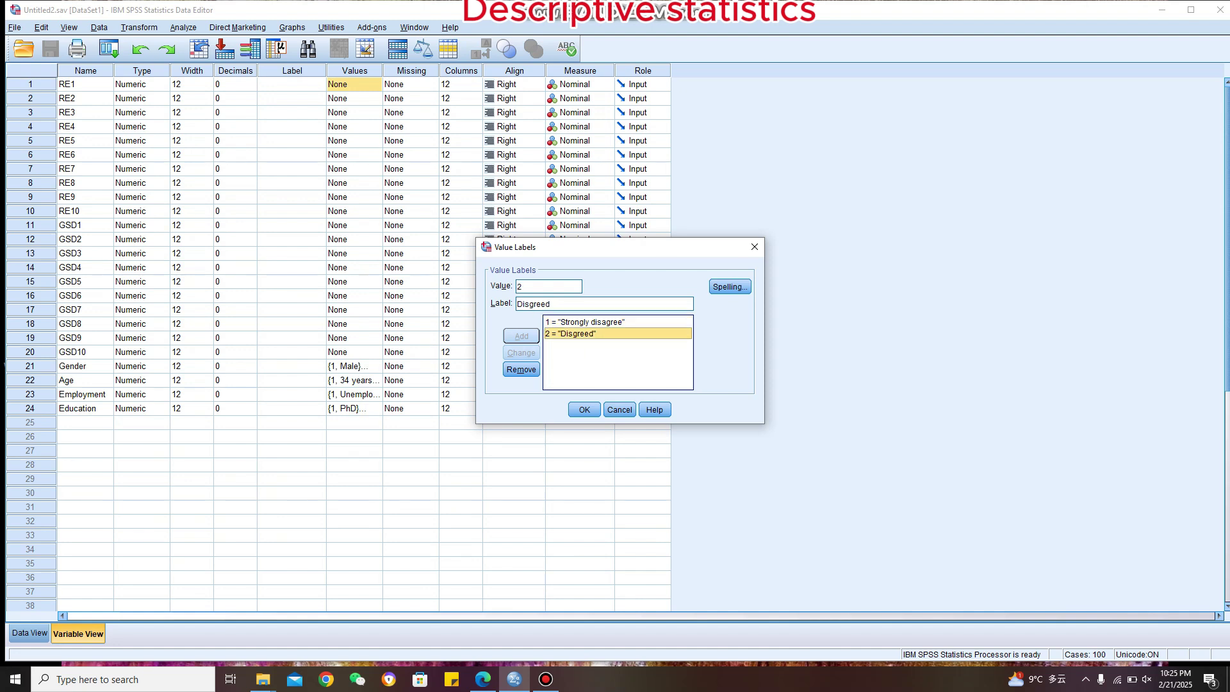
pyautogui.press('BackSpace')
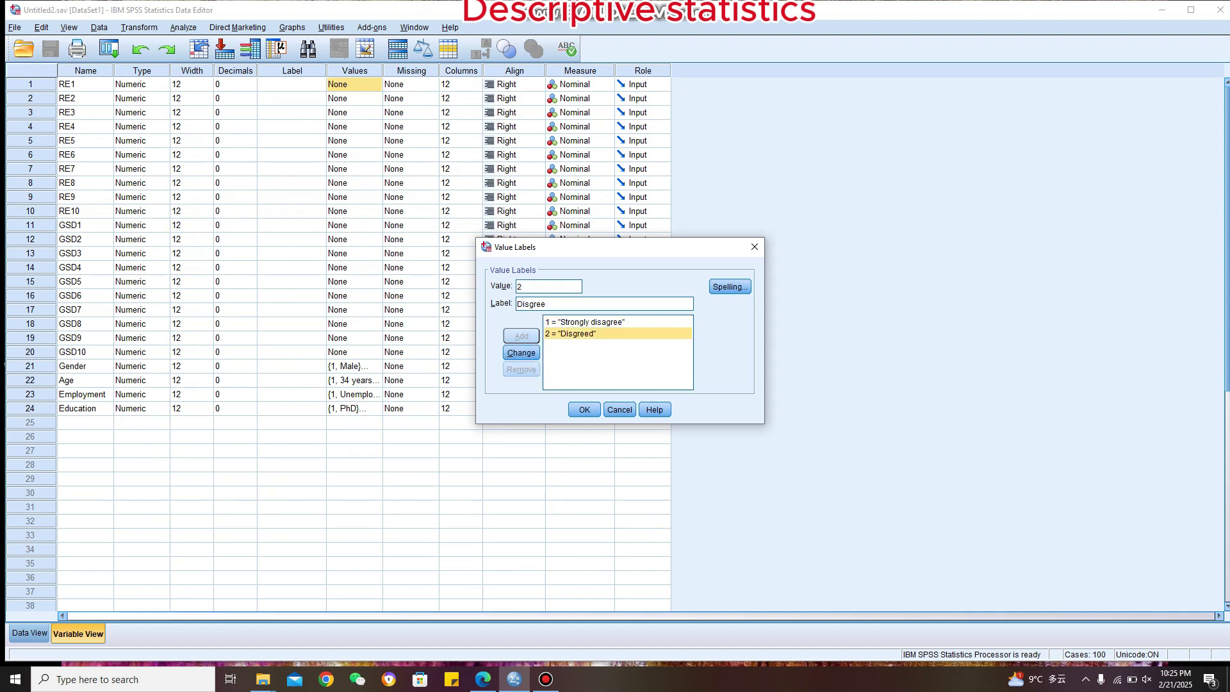
pyautogui.hotkey('alt', 'c')
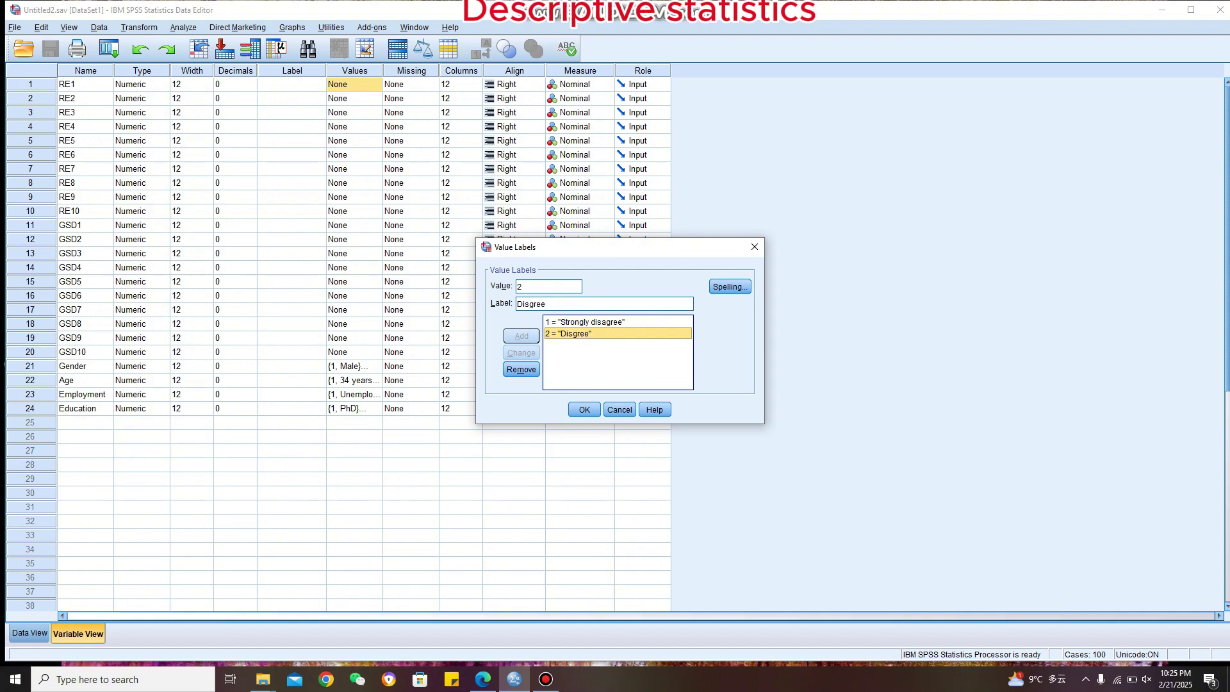
# Add a third value label to RE1 that defines 3 as "Neutral"
pyautogui.click(521, 286)
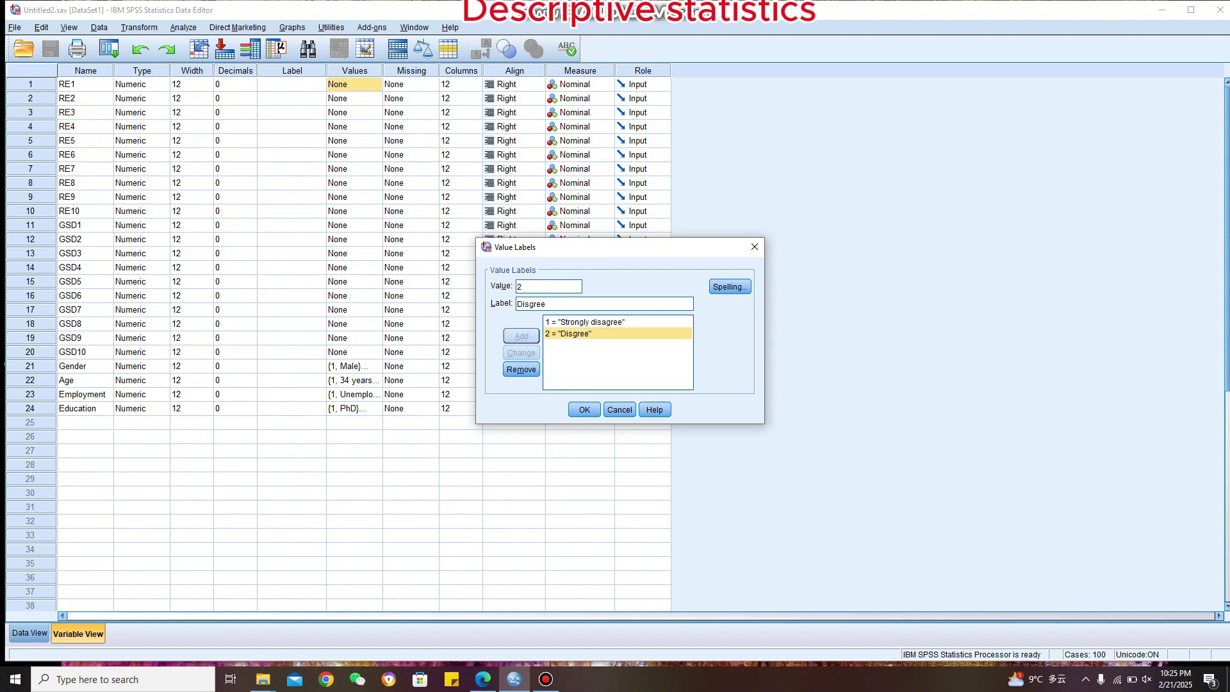
pyautogui.press('BackSpace')
pyautogui.write('3')
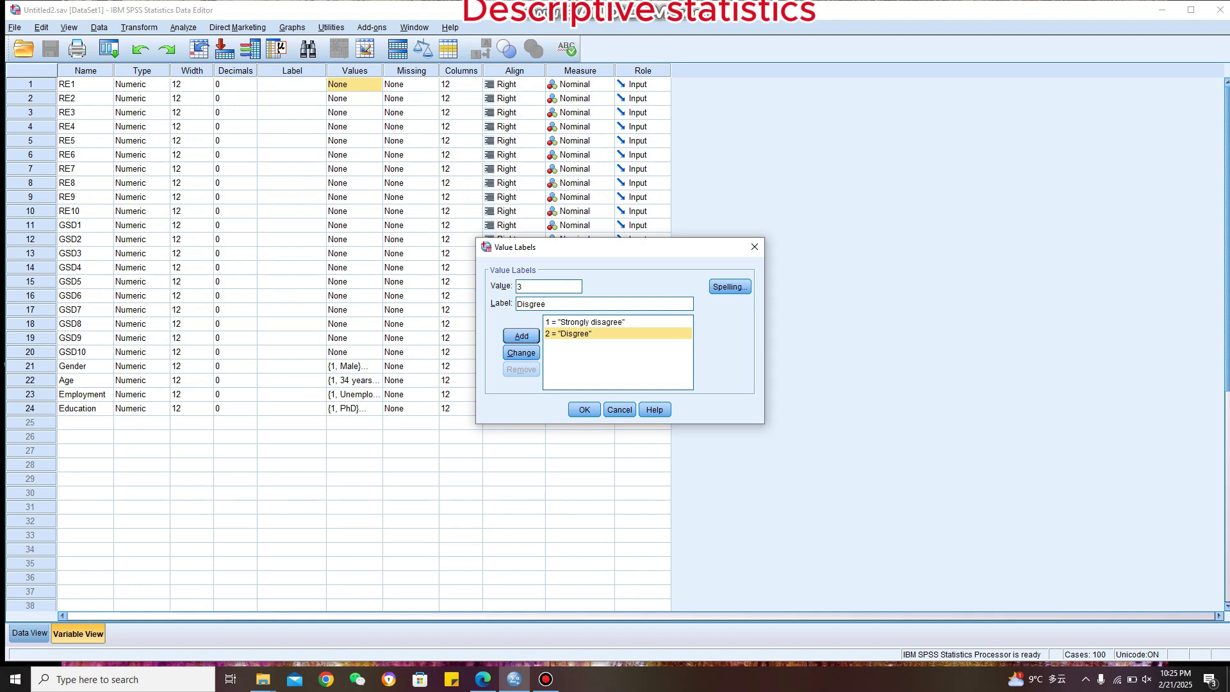
pyautogui.press('BackSpace')
pyautogui.press('BackSpace')
pyautogui.press('BackSpace')
pyautogui.press('BackSpace')
pyautogui.press('BackSpace')
pyautogui.press('BackSpace')
pyautogui.press('BackSpace')
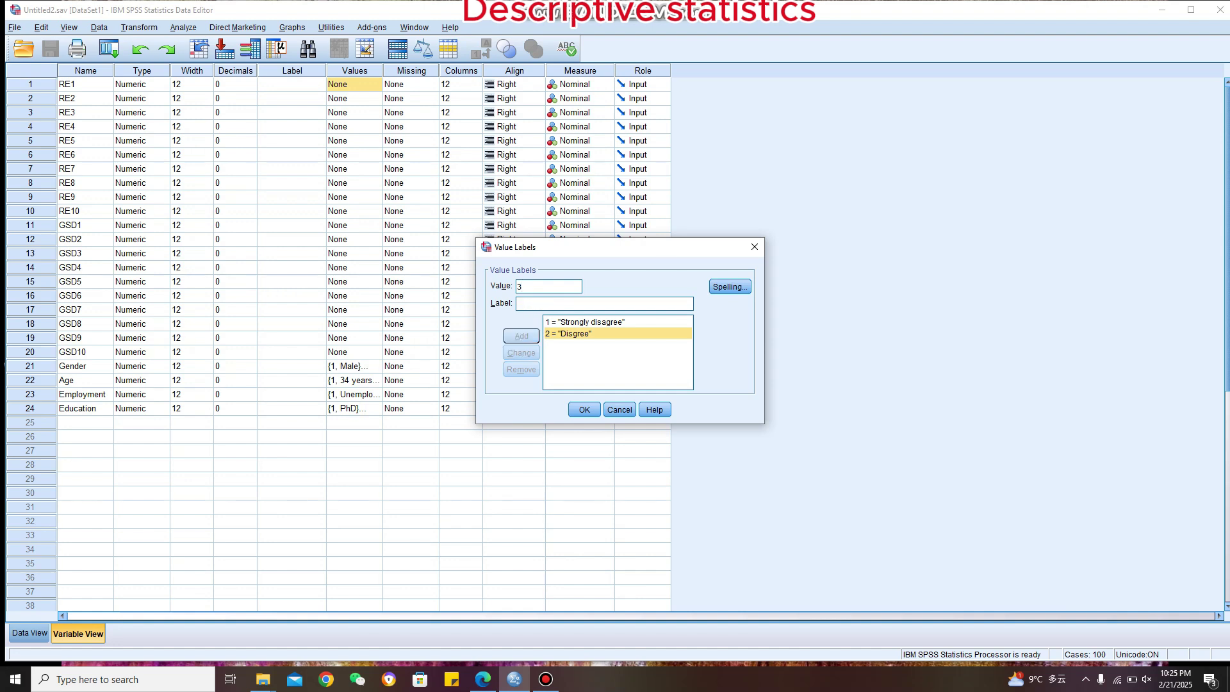
pyautogui.write('N')
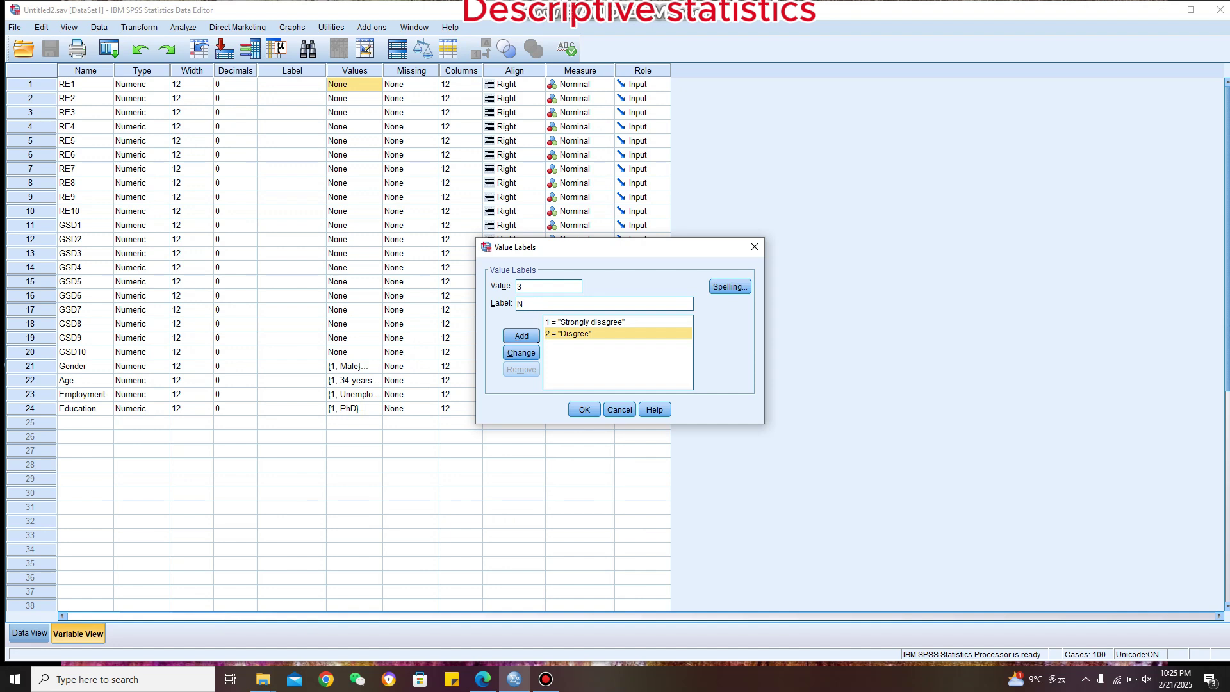
pyautogui.write('eutral')
pyautogui.press('Return')
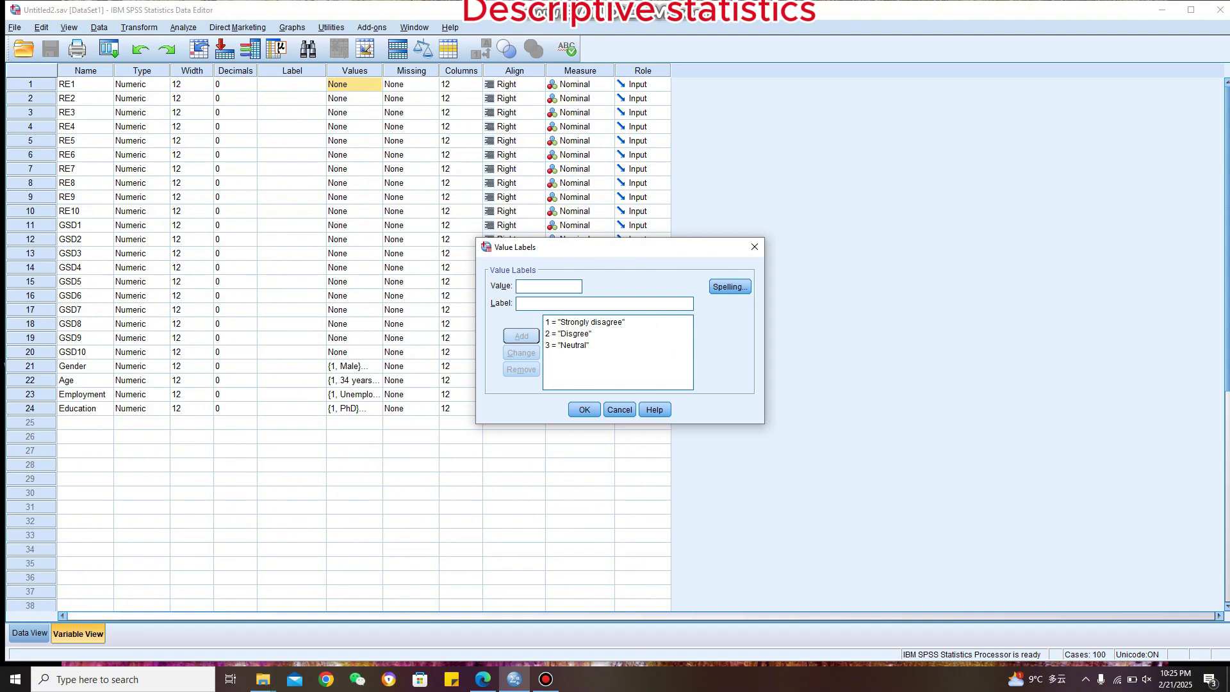
# Add a fourth value label to RE1 that defines 4 as "Agree"
pyautogui.press('Tab')
pyautogui.press('Tab')
pyautogui.click(549, 286)
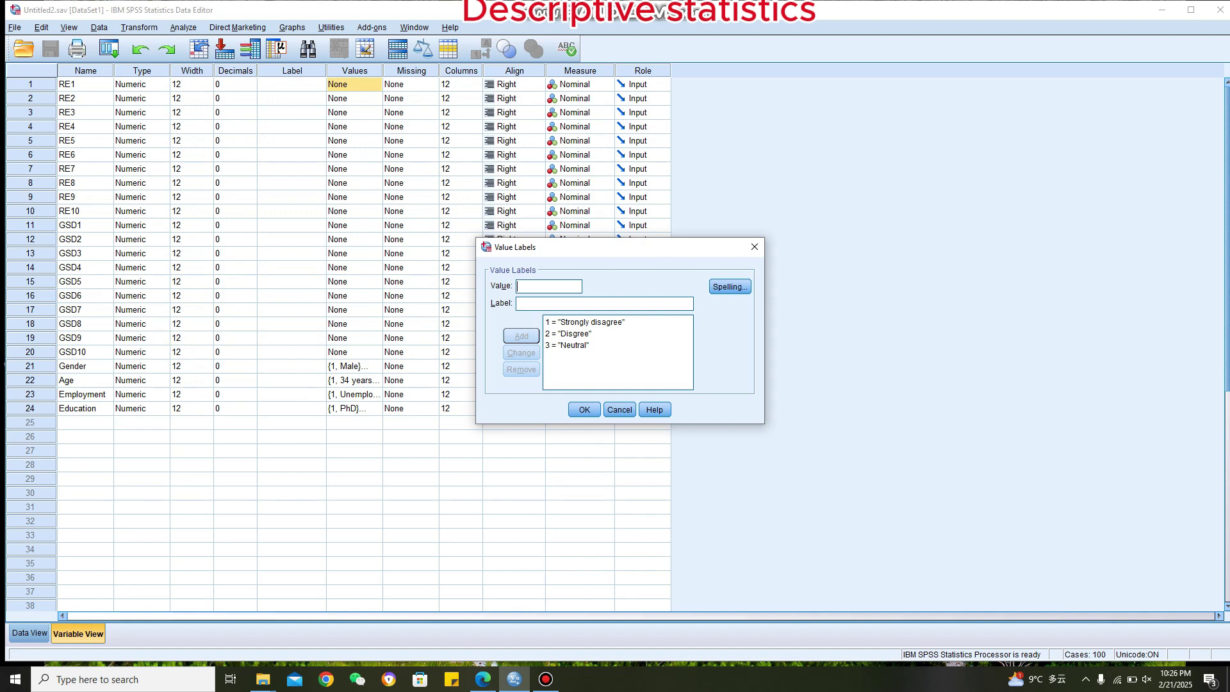
pyautogui.press('Tab')
pyautogui.press('Tab')
pyautogui.write('Agree')
pyautogui.press('Return')
# Add a fifth value label that defines 5 as "Strongly agree" and apply the label set to RE1
pyautogui.write('5')
pyautogui.write('S')
pyautogui.write('trongl')
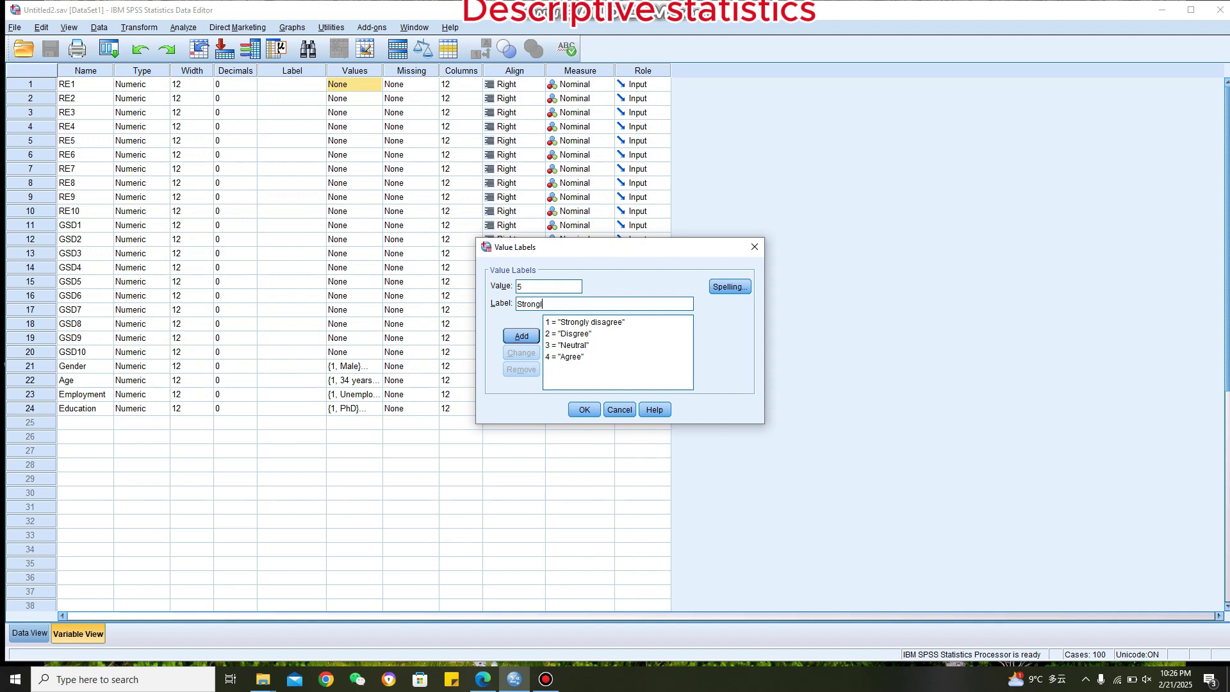
pyautogui.write('y agree')
pyautogui.press('Return')
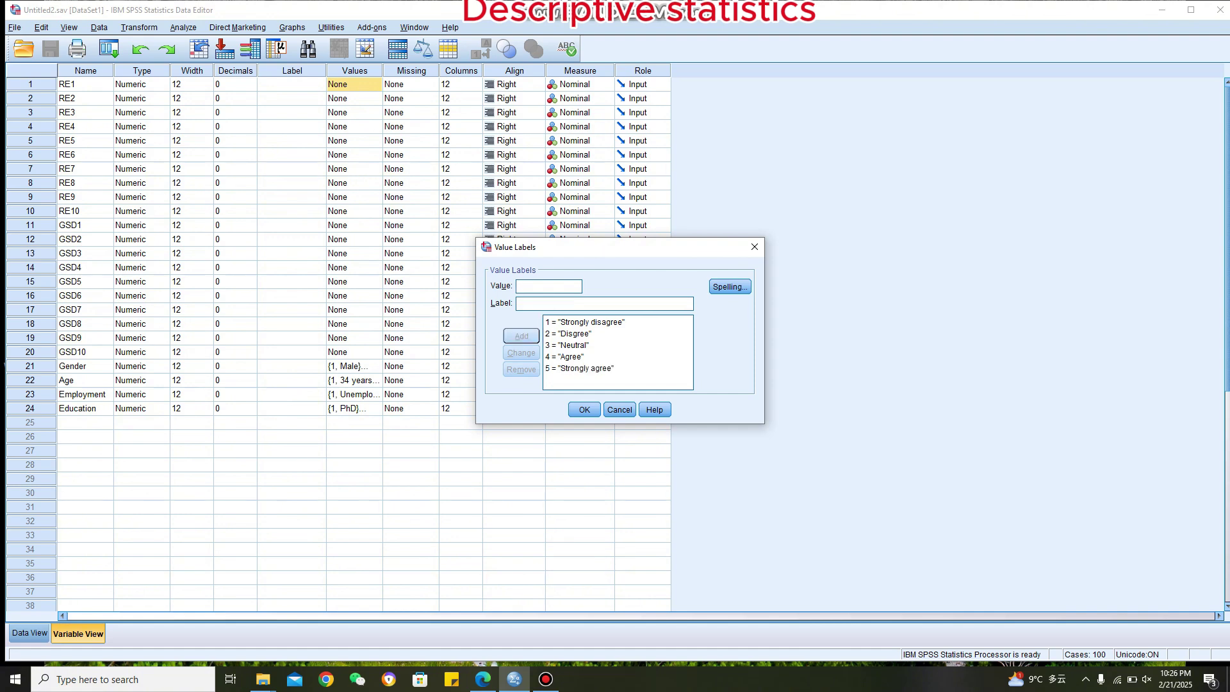
pyautogui.press('Return')
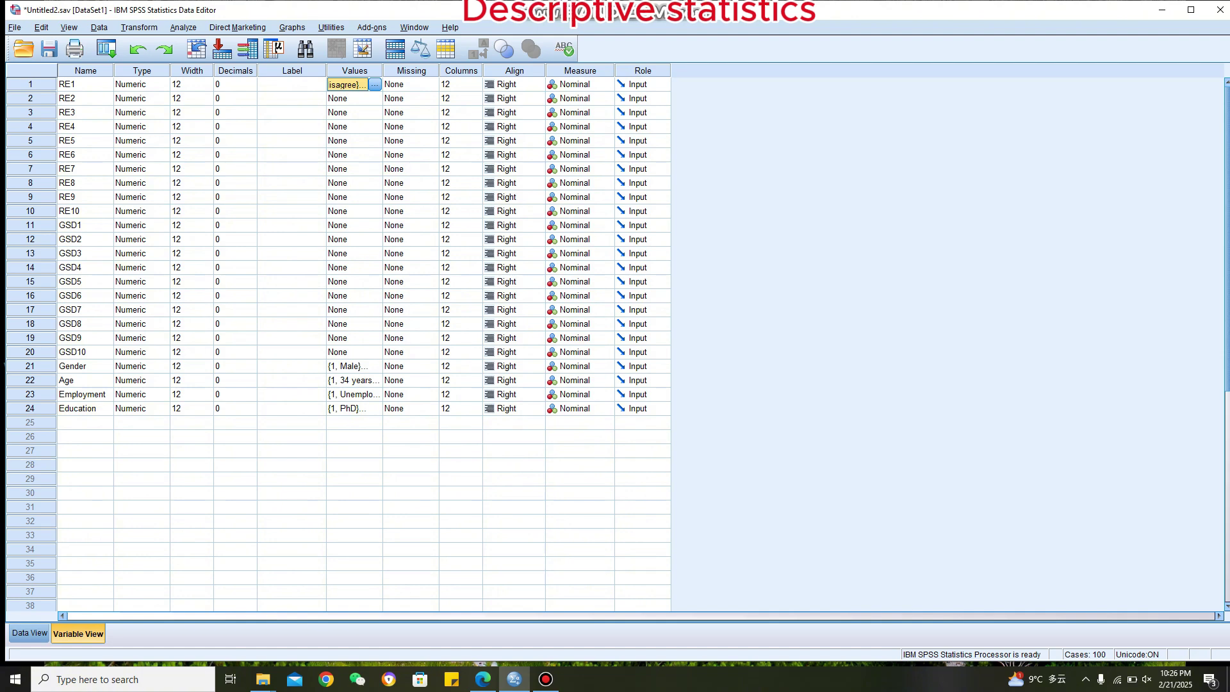
# Copy RE1's value labels and paste them onto RE2 through RE10
pyautogui.click(375, 99)
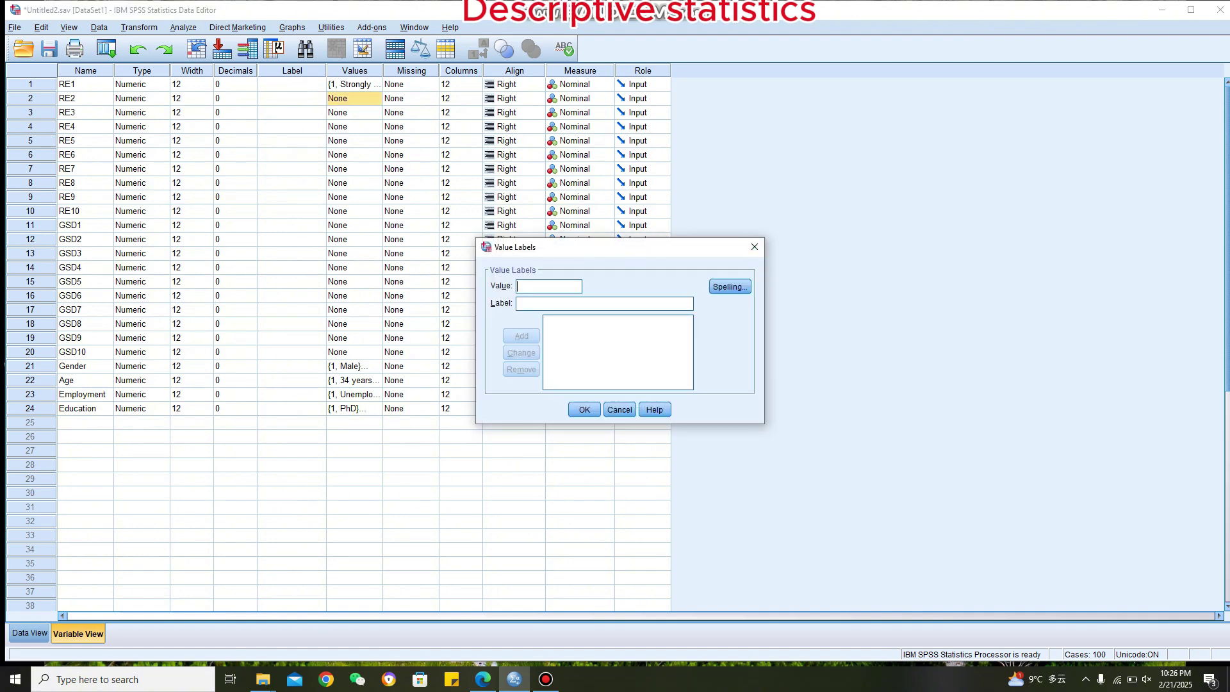
pyautogui.click(754, 246)
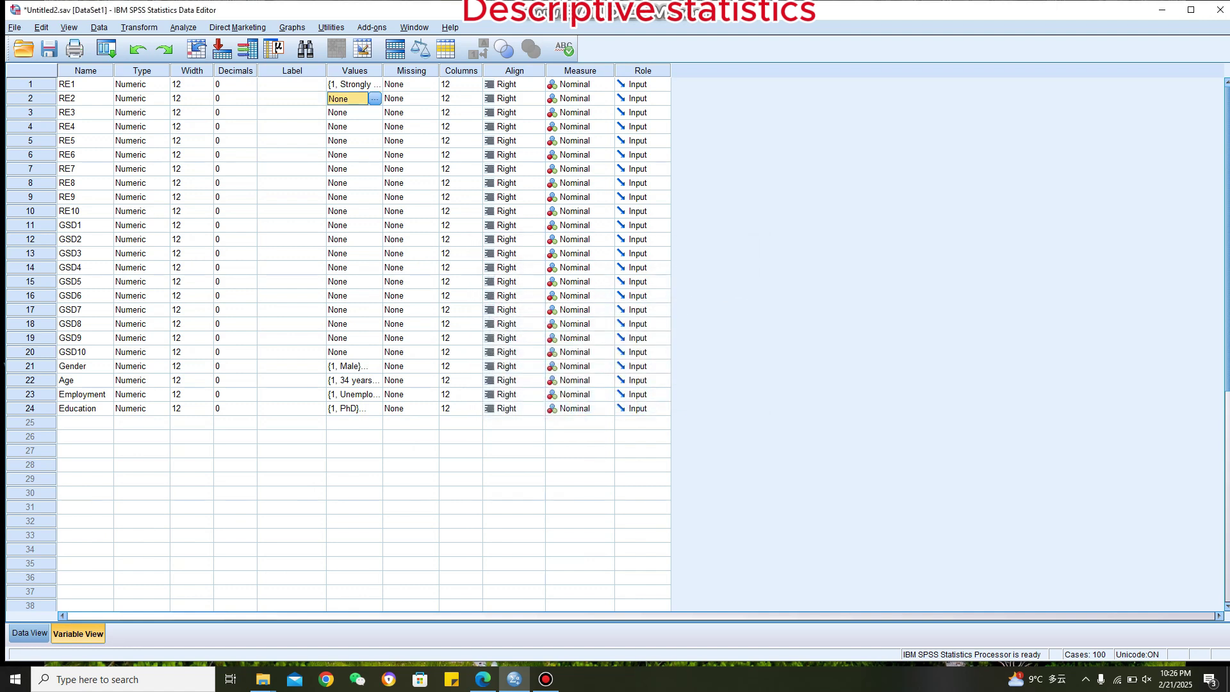
pyautogui.click(354, 84)
pyautogui.rightClick(354, 84)
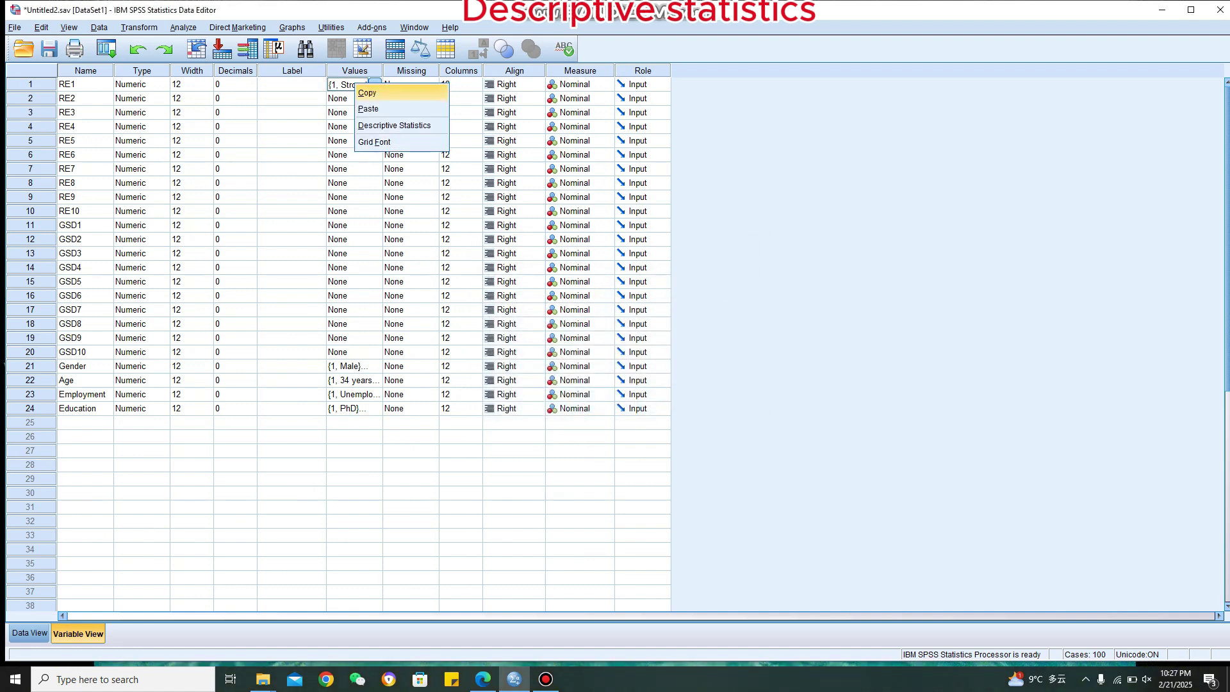
pyautogui.click(368, 93)
pyautogui.click(354, 99)
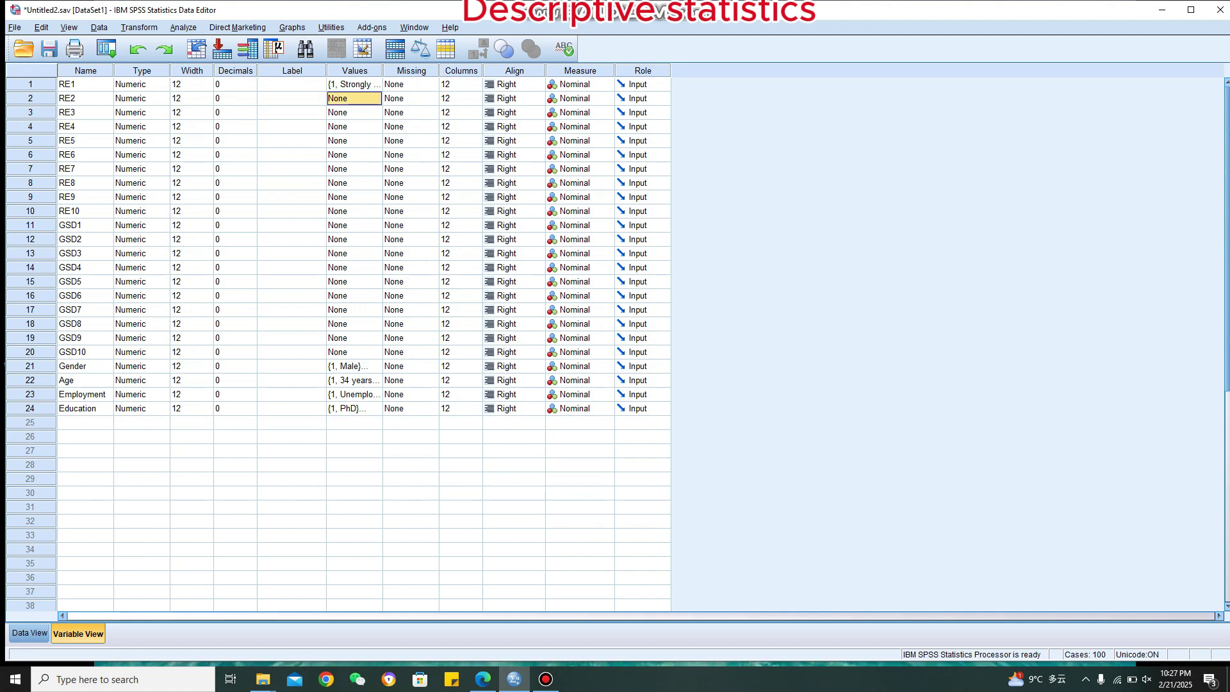
pyautogui.hotkey('ctrl', 'v')
pyautogui.click(354, 113)
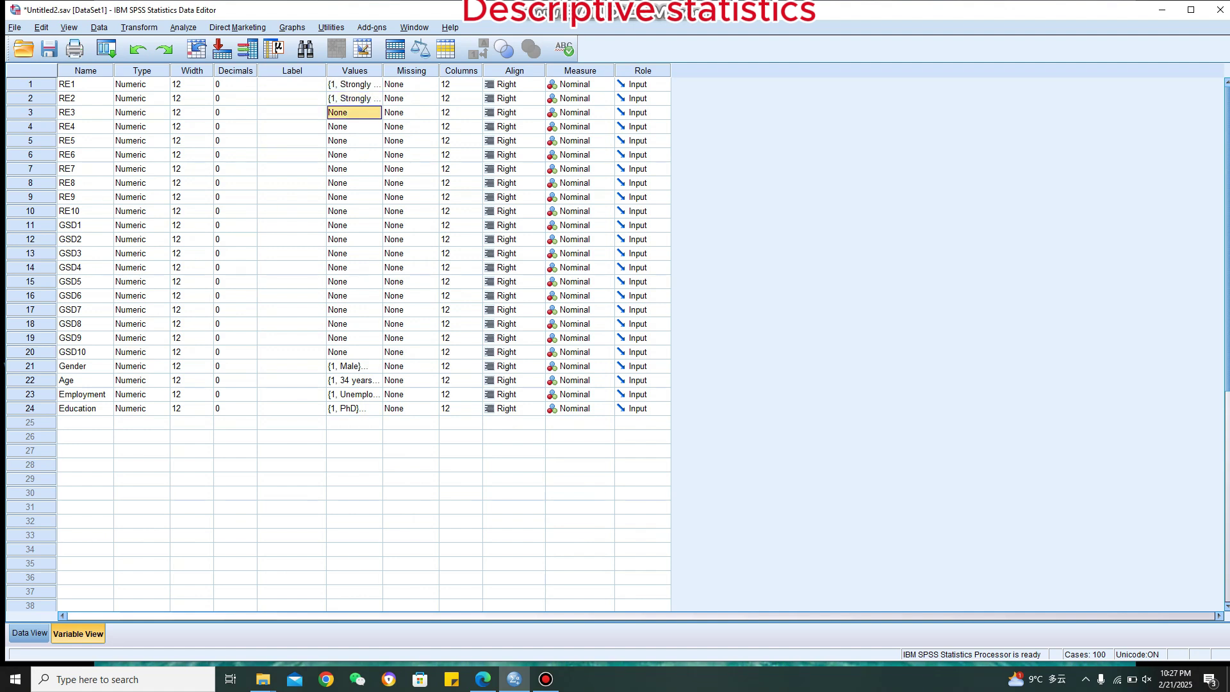
pyautogui.hotkey('ctrl', 'v')
pyautogui.click(349, 127)
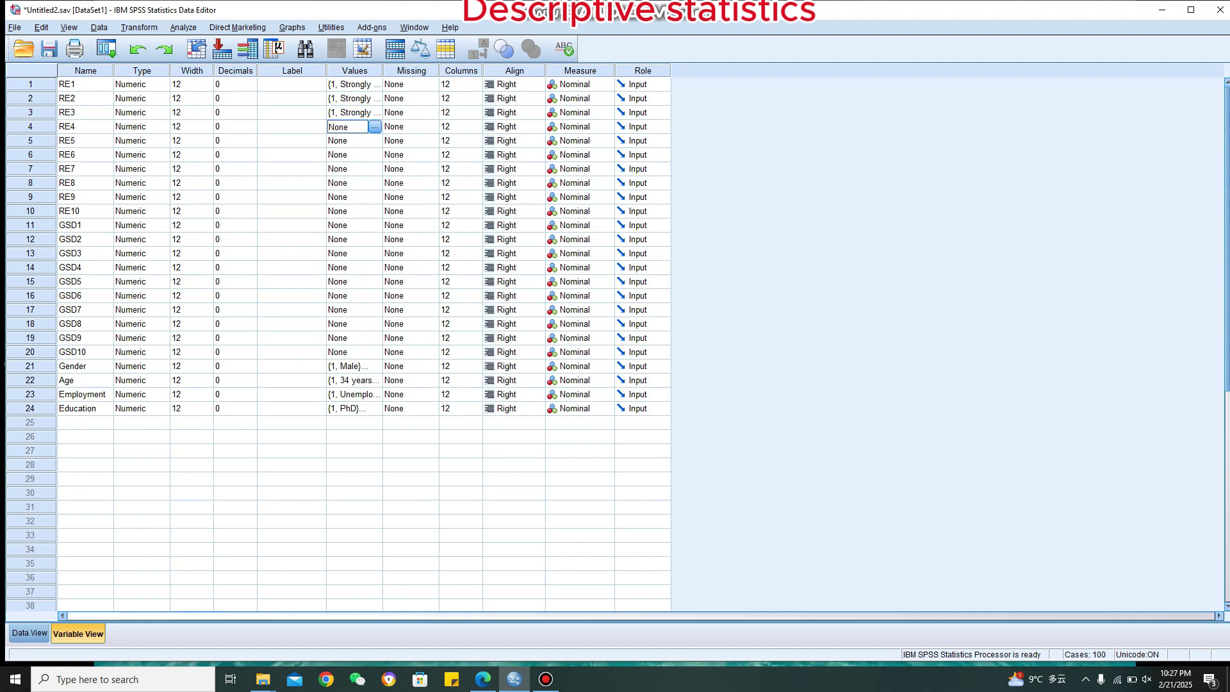
pyautogui.hotkey('ctrl', 'v')
pyautogui.click(349, 141)
pyautogui.hotkey('ctrl', 'v')
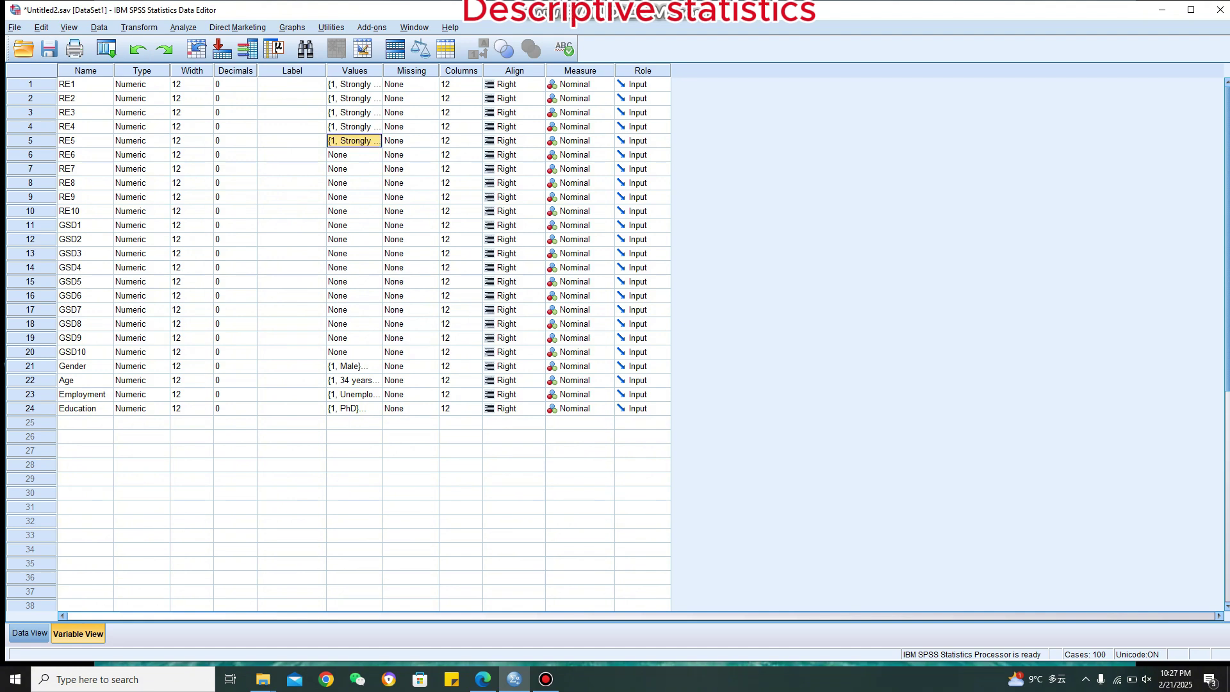
pyautogui.click(349, 155)
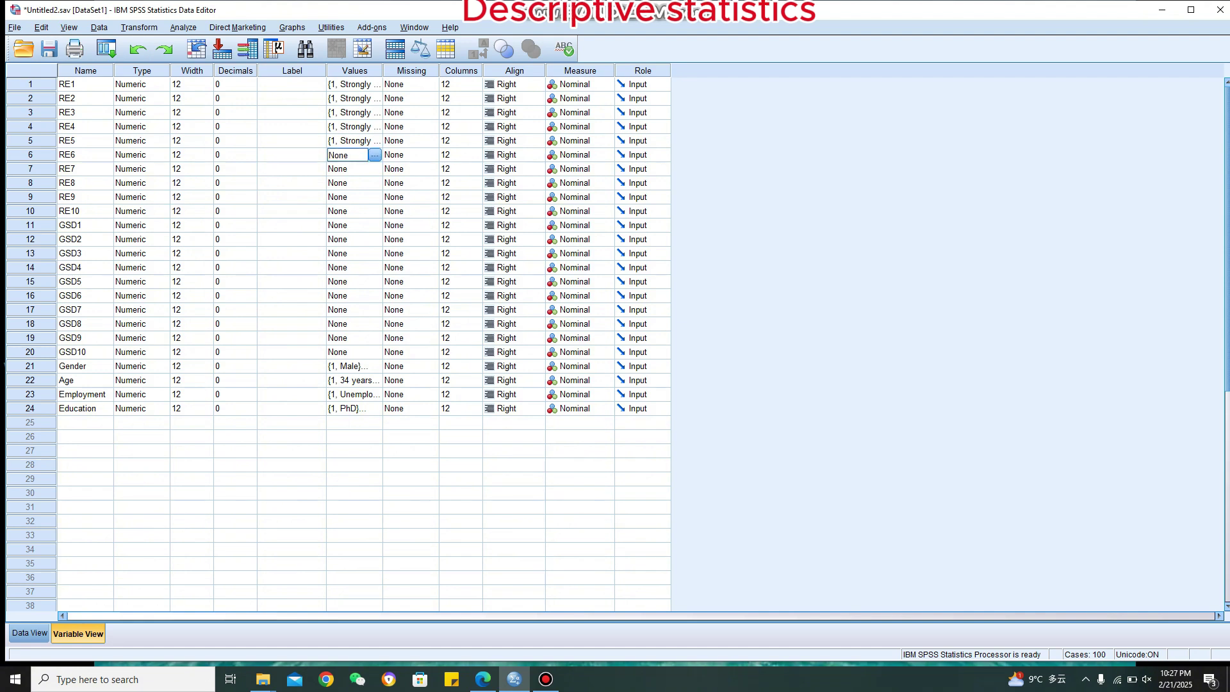
pyautogui.hotkey('ctrl', 'v')
pyautogui.click(349, 170)
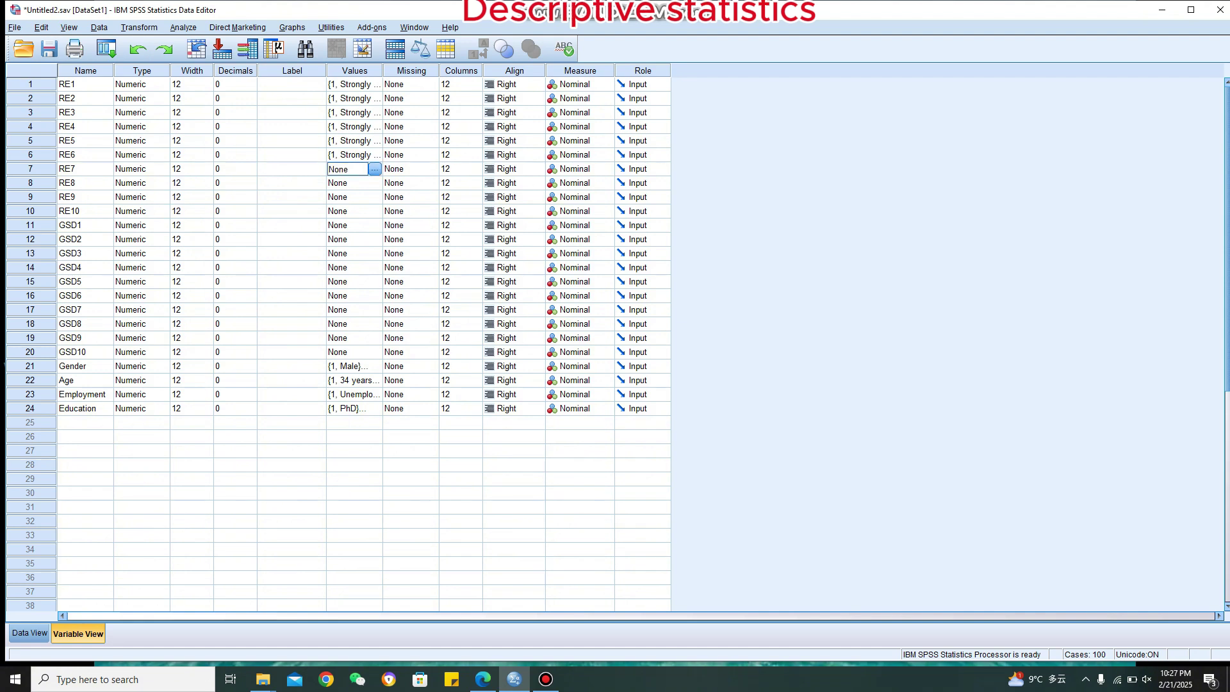
pyautogui.hotkey('ctrl', 'v')
pyautogui.click(349, 183)
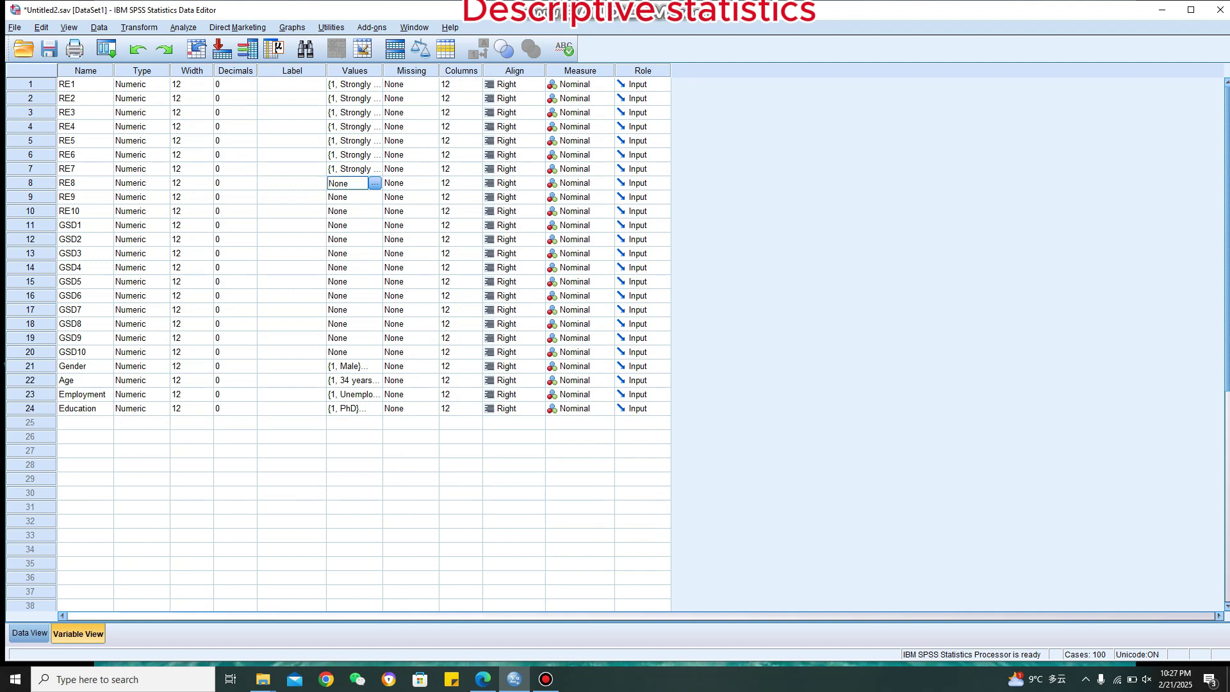
pyautogui.hotkey('ctrl', 'v')
pyautogui.click(349, 197)
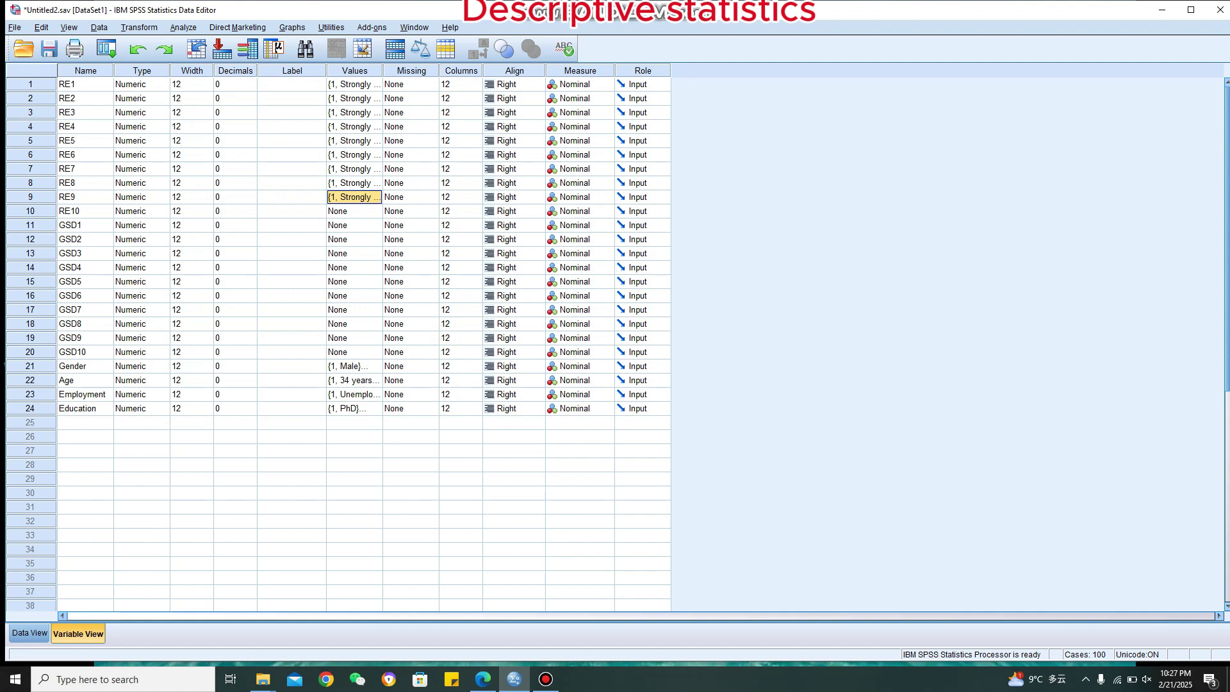
pyautogui.click(346, 211)
pyautogui.hotkey('ctrl', 'v')
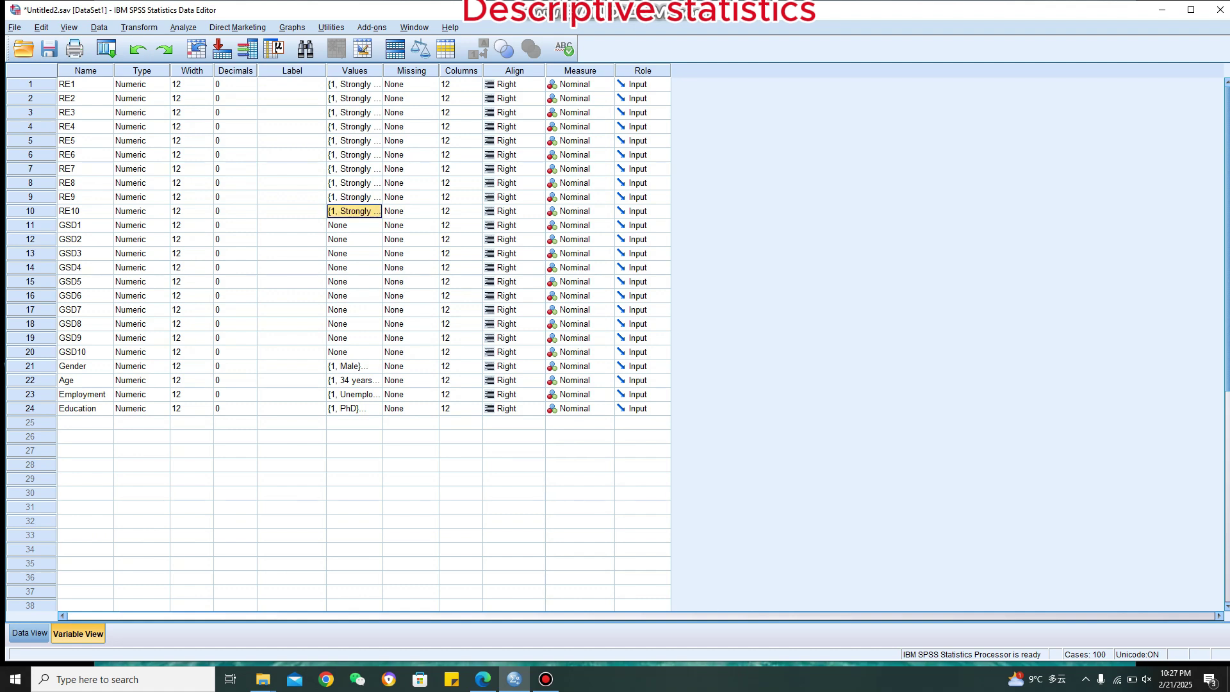
# Paste the copied Likert-scale value labels onto GSD1 through GSD10
pyautogui.click(347, 224)
pyautogui.hotkey('ctrl', 'v')
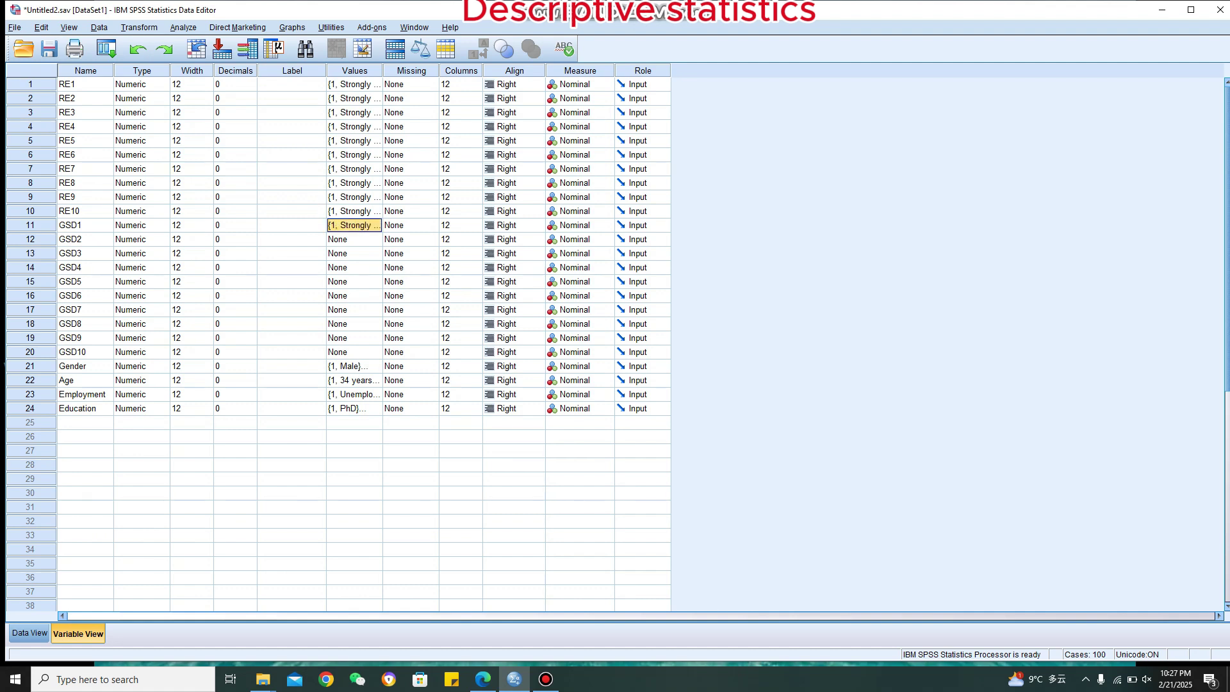
pyautogui.click(347, 239)
pyautogui.hotkey('ctrl', 'v')
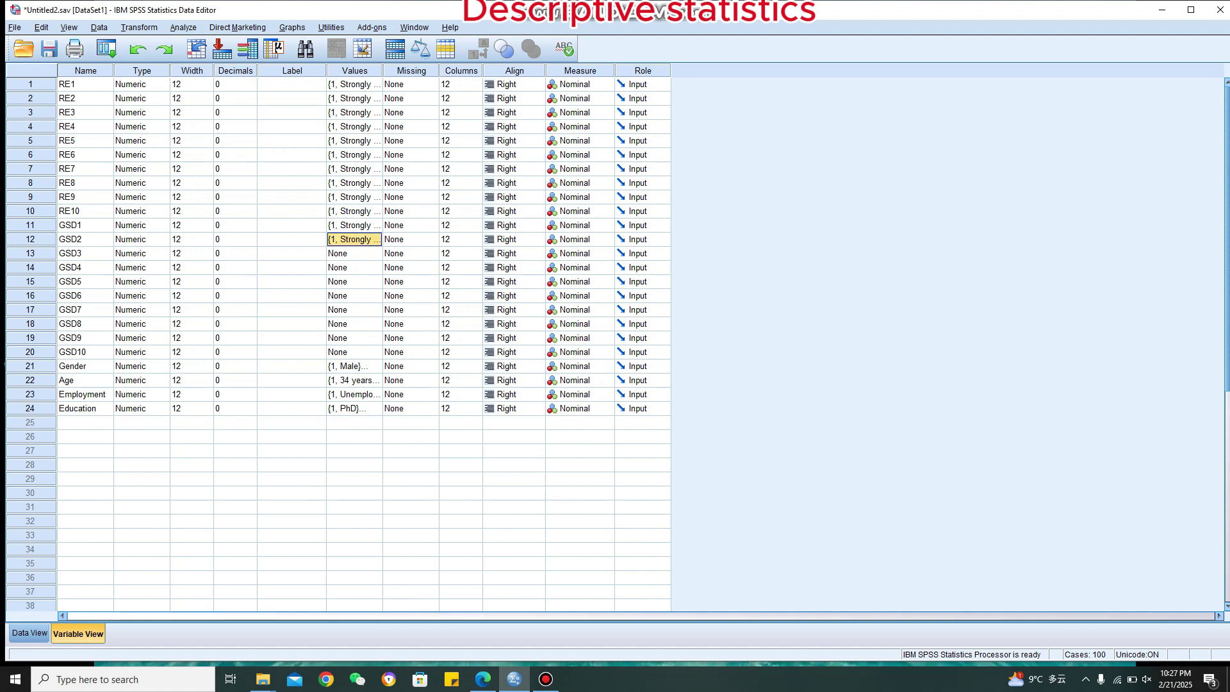
pyautogui.click(346, 253)
pyautogui.hotkey('ctrl', 'v')
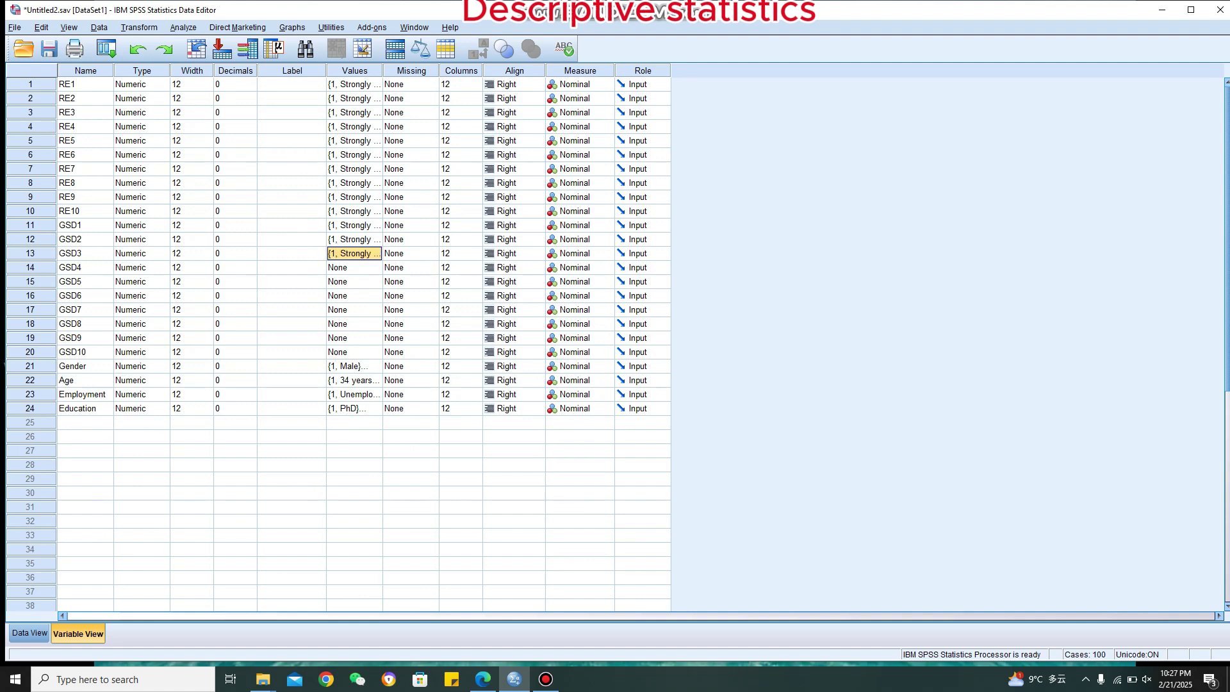
pyautogui.click(347, 267)
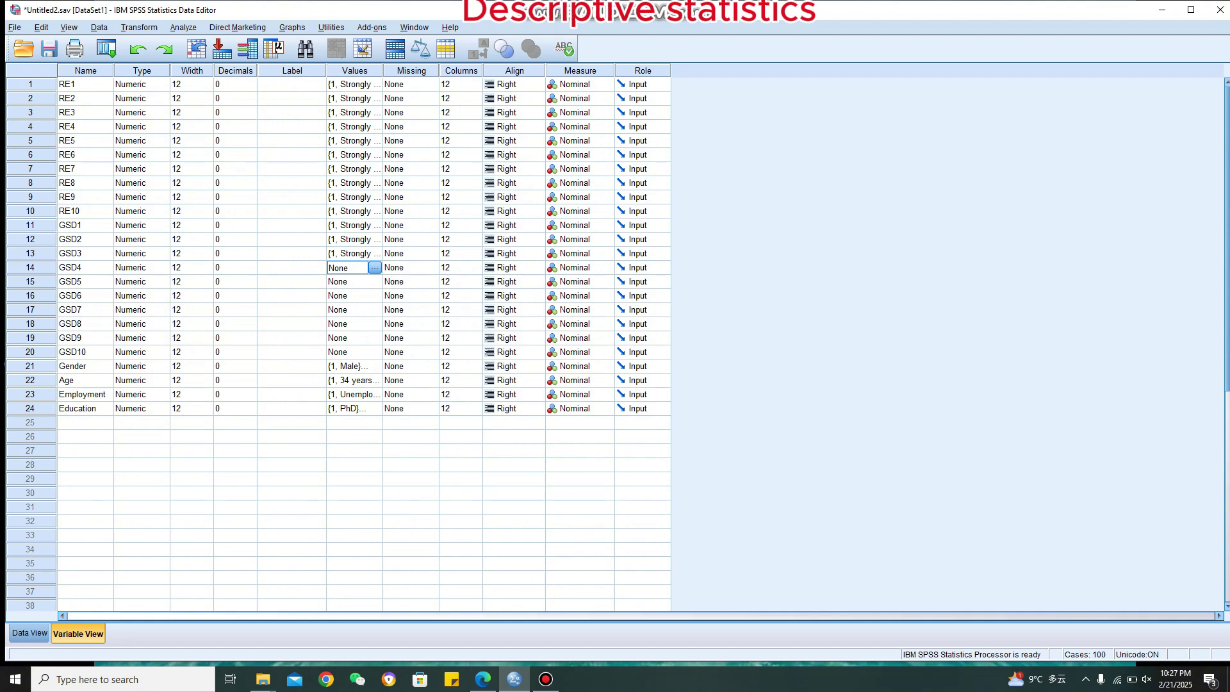
pyautogui.hotkey('ctrl', 'v')
pyautogui.click(347, 281)
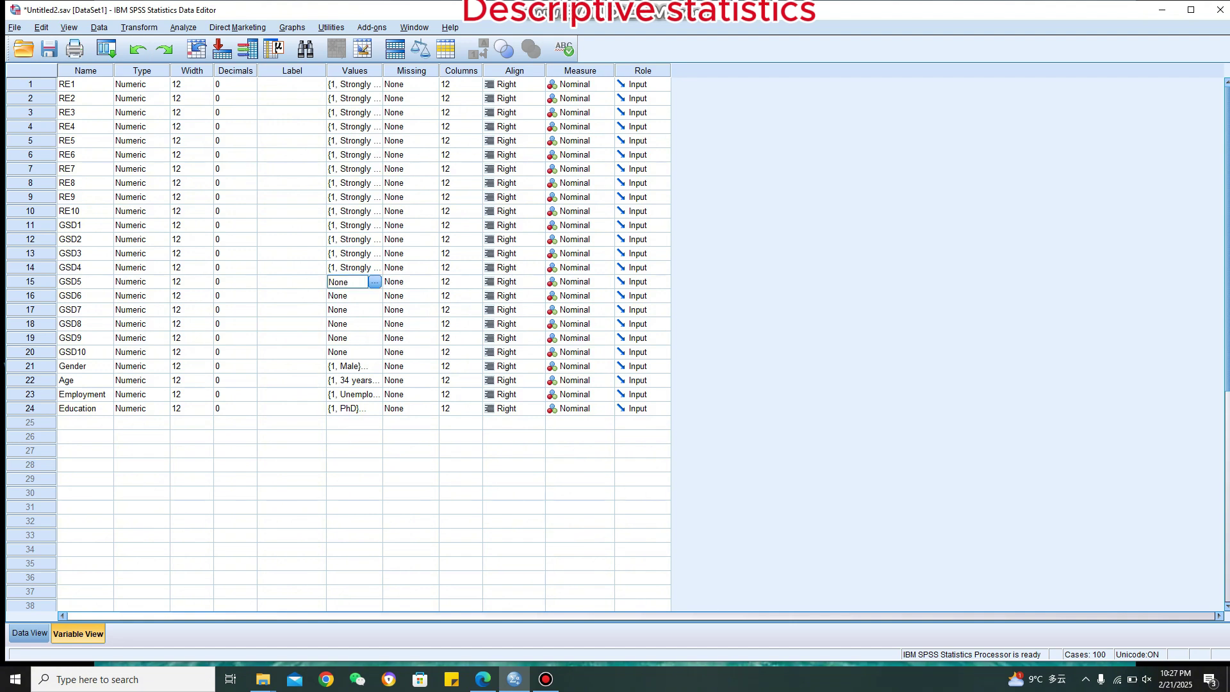
pyautogui.hotkey('ctrl', 'v')
pyautogui.click(347, 295)
pyautogui.hotkey('ctrl', 'v')
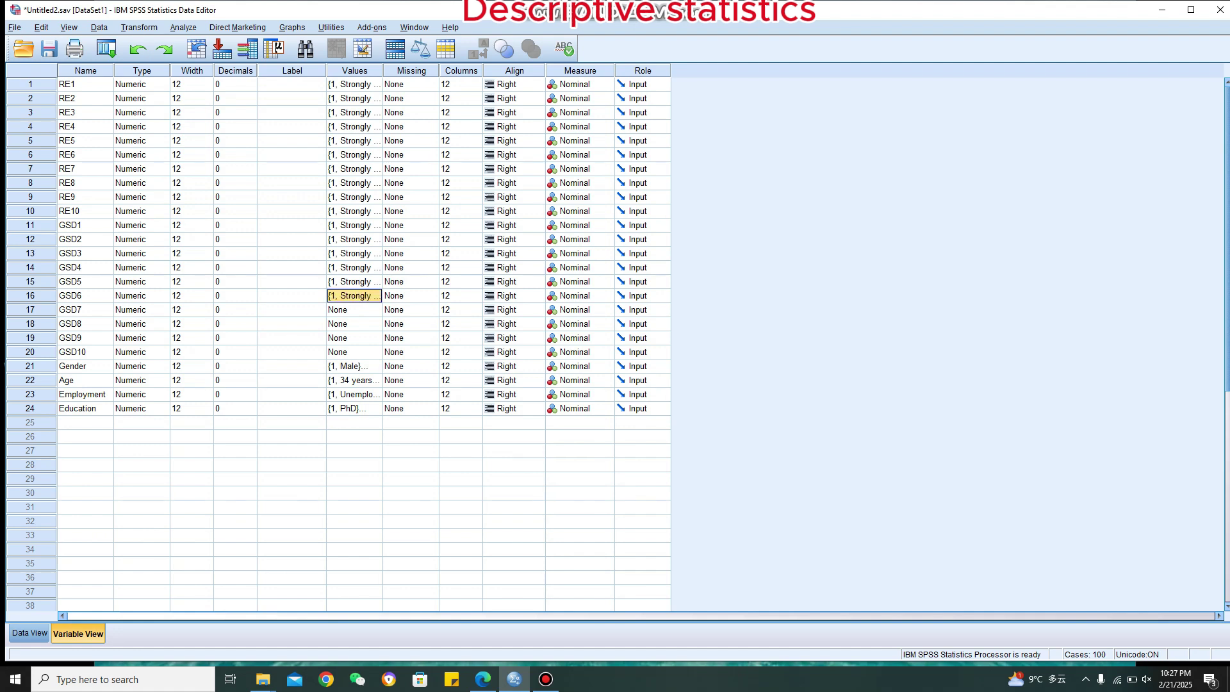
pyautogui.click(347, 309)
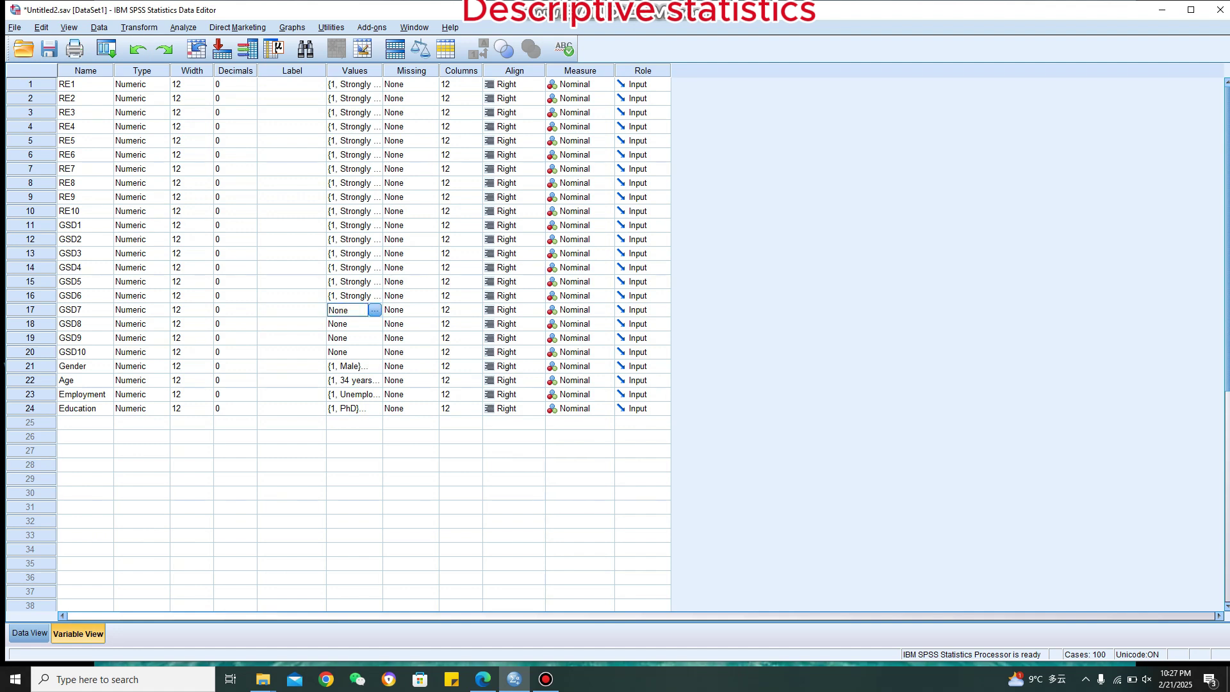
pyautogui.hotkey('ctrl', 'v')
pyautogui.click(346, 323)
pyautogui.hotkey('ctrl', 'v')
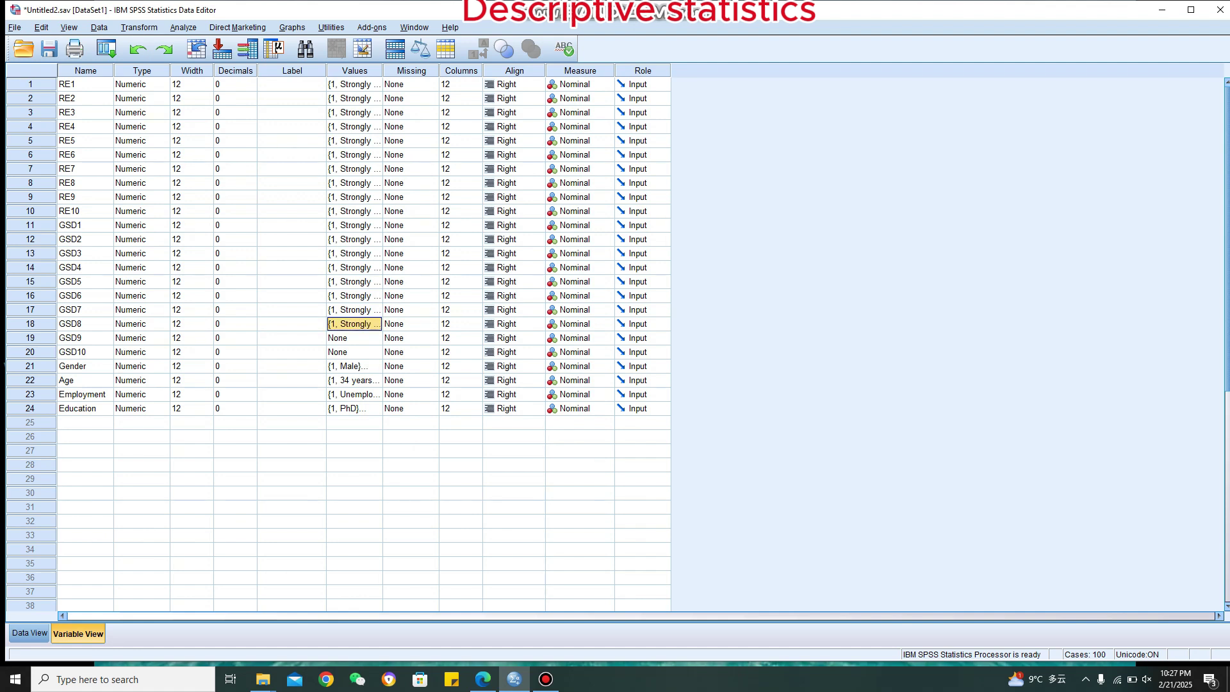
pyautogui.click(347, 338)
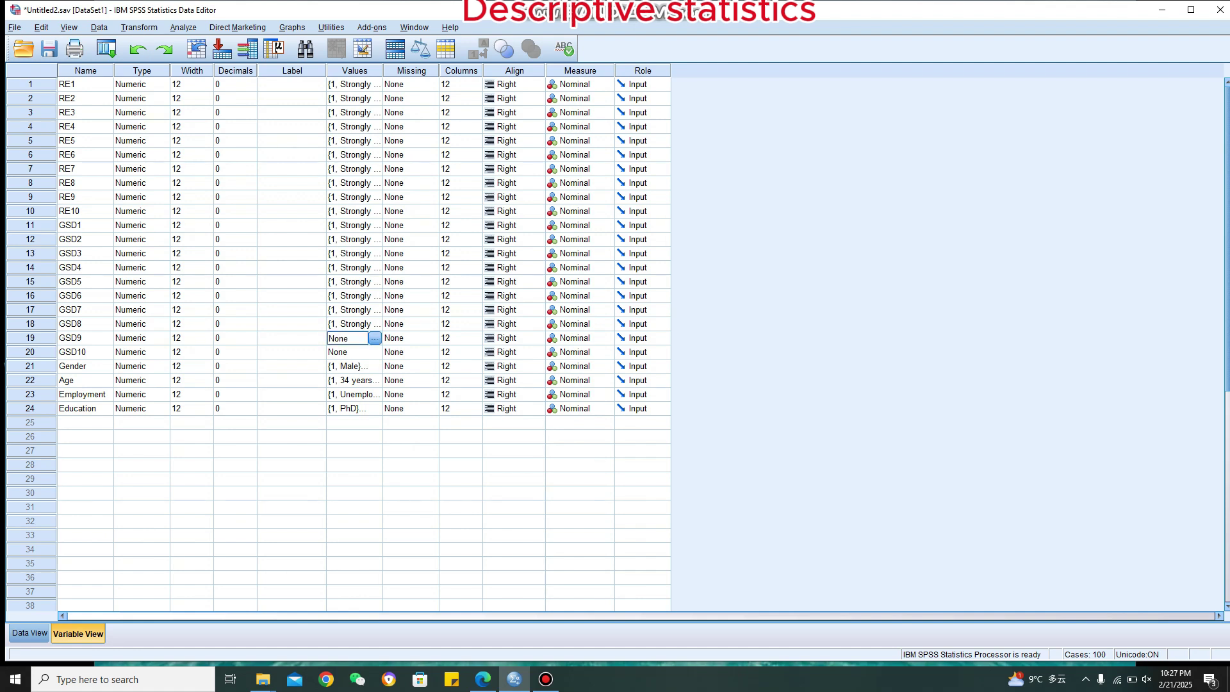
pyautogui.hotkey('ctrl', 'v')
pyautogui.click(346, 351)
pyautogui.hotkey('ctrl', 'v')
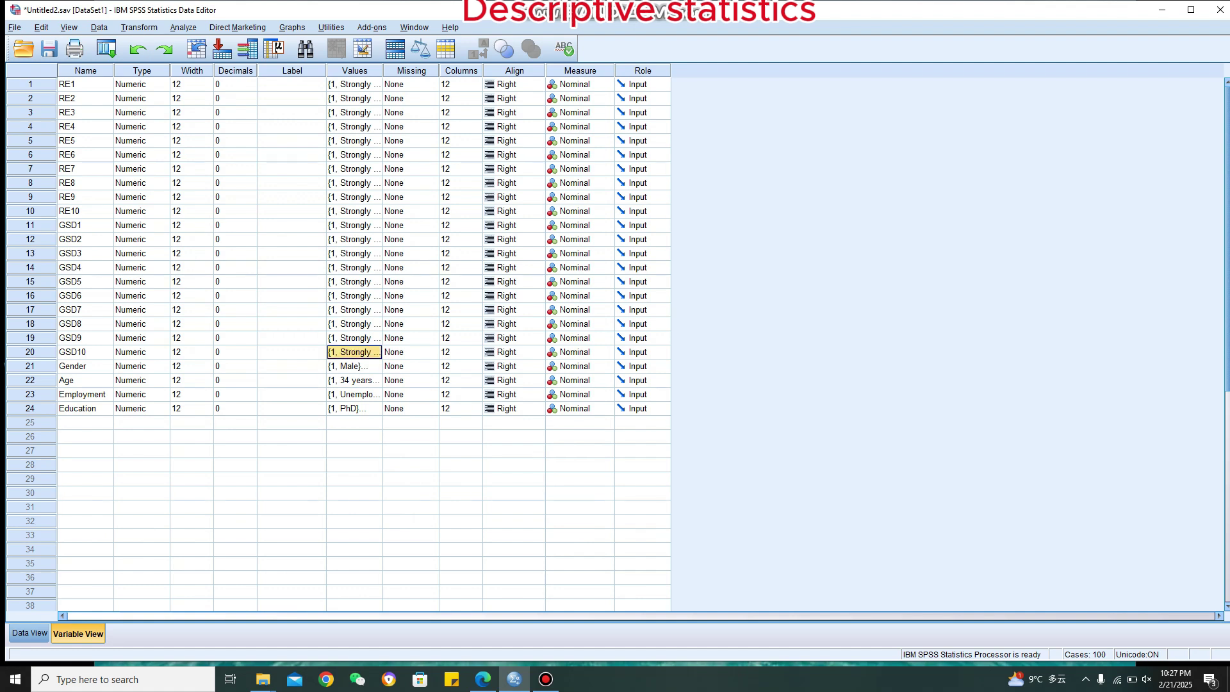
pyautogui.click(513, 465)
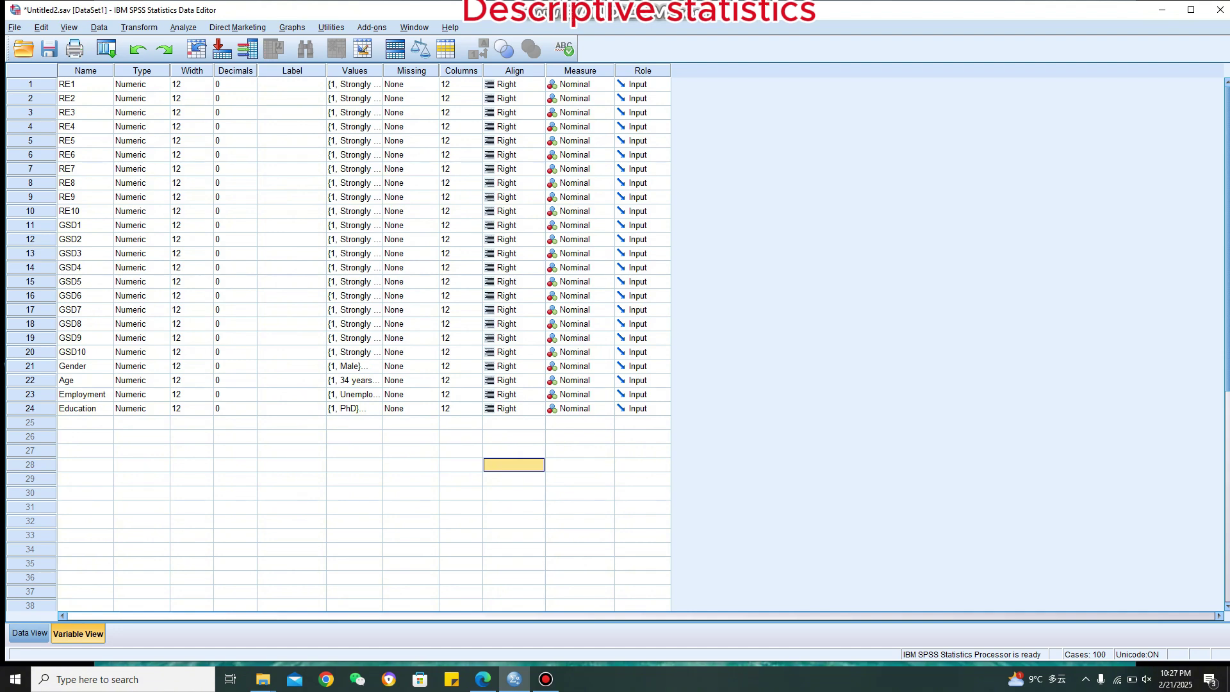
# Switch to the data sheet and toggle the value labels on and off to check how the responses are labelled
pyautogui.click(29, 633)
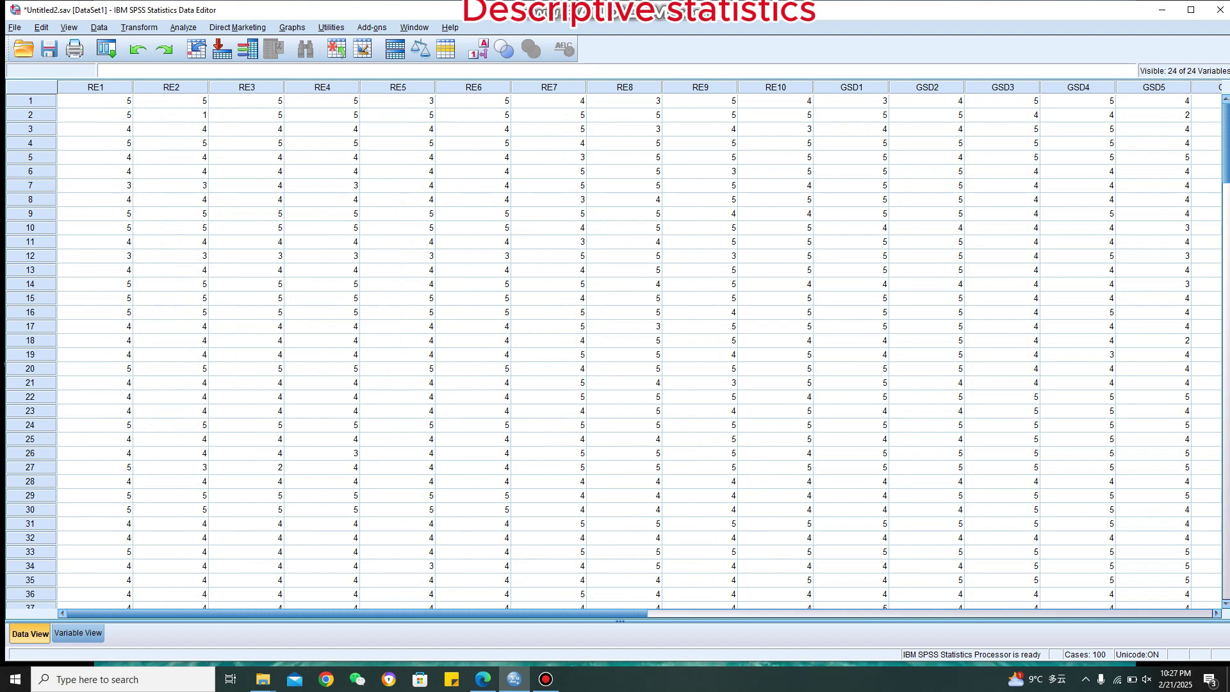
pyautogui.click(478, 49)
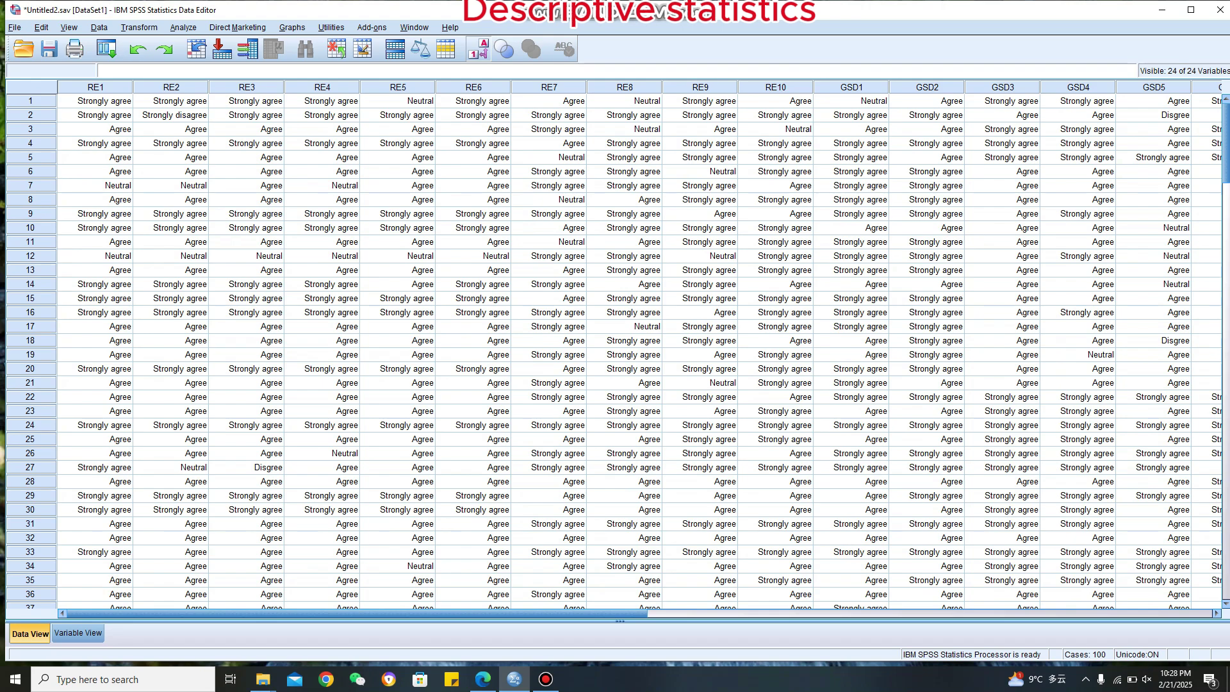
pyautogui.scroll(-20, 615, 346)
pyautogui.scroll(20, 615, 346)
pyautogui.scroll(9, 615, 345)
pyautogui.click(478, 48)
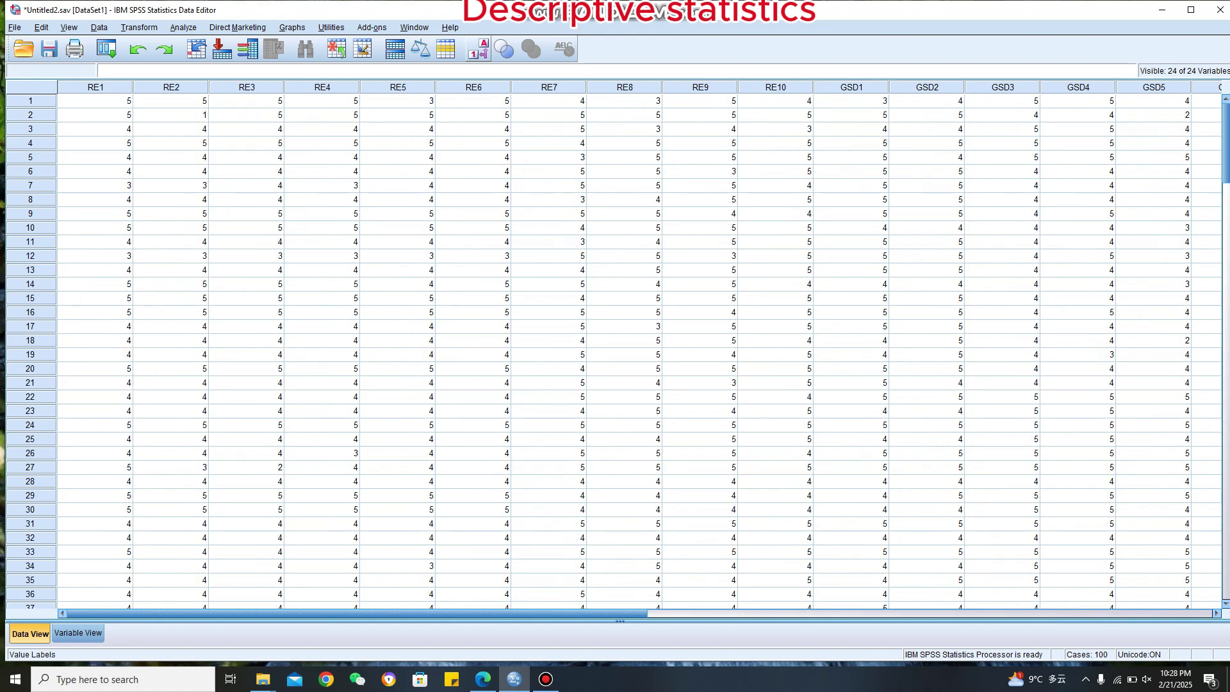
pyautogui.click(477, 49)
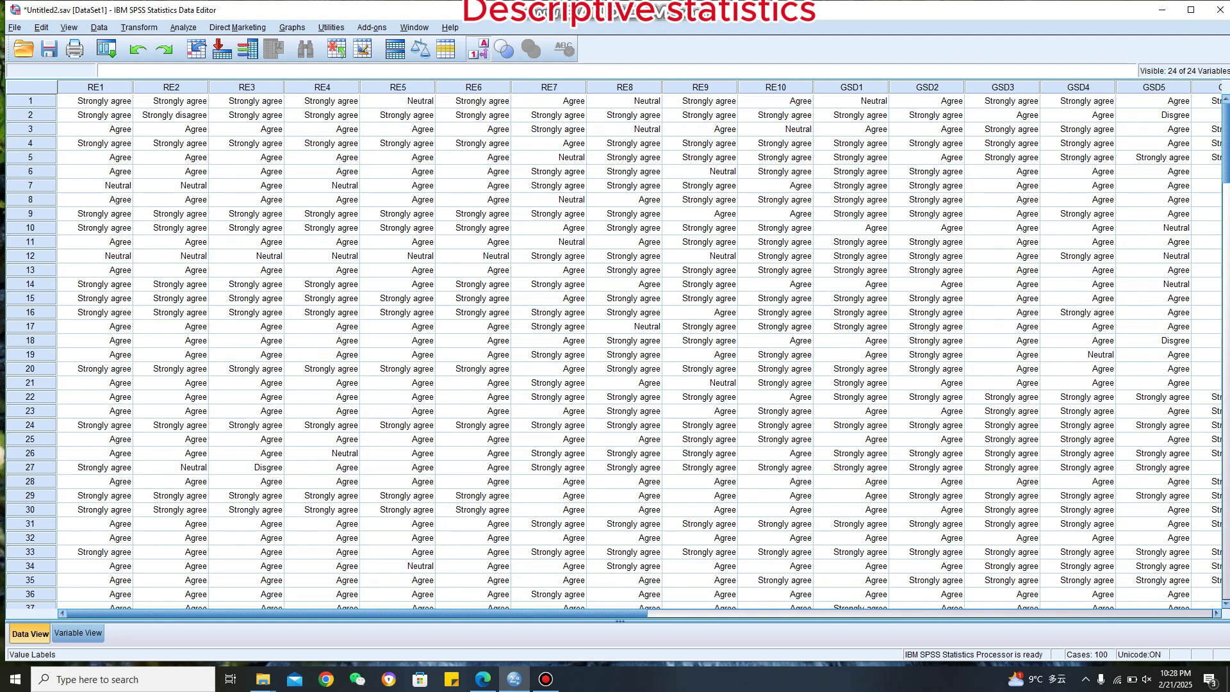
pyautogui.click(477, 49)
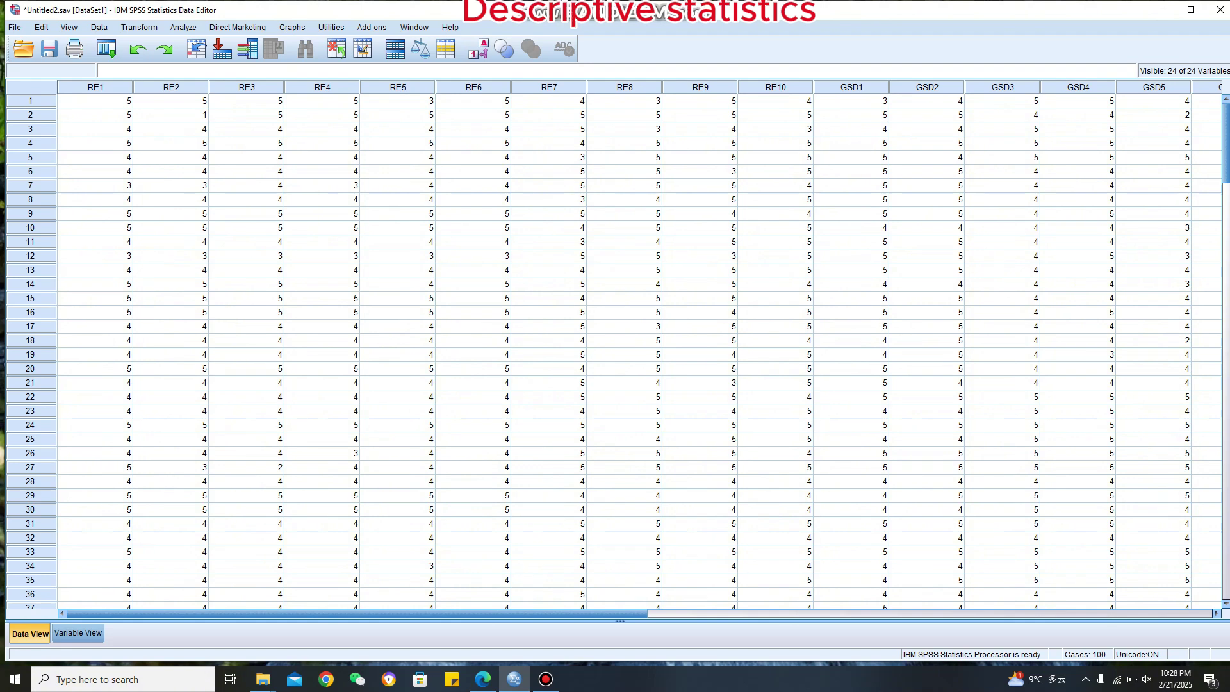
# Open the Frequencies analysis and reset its earlier variable selection
pyautogui.click(184, 27)
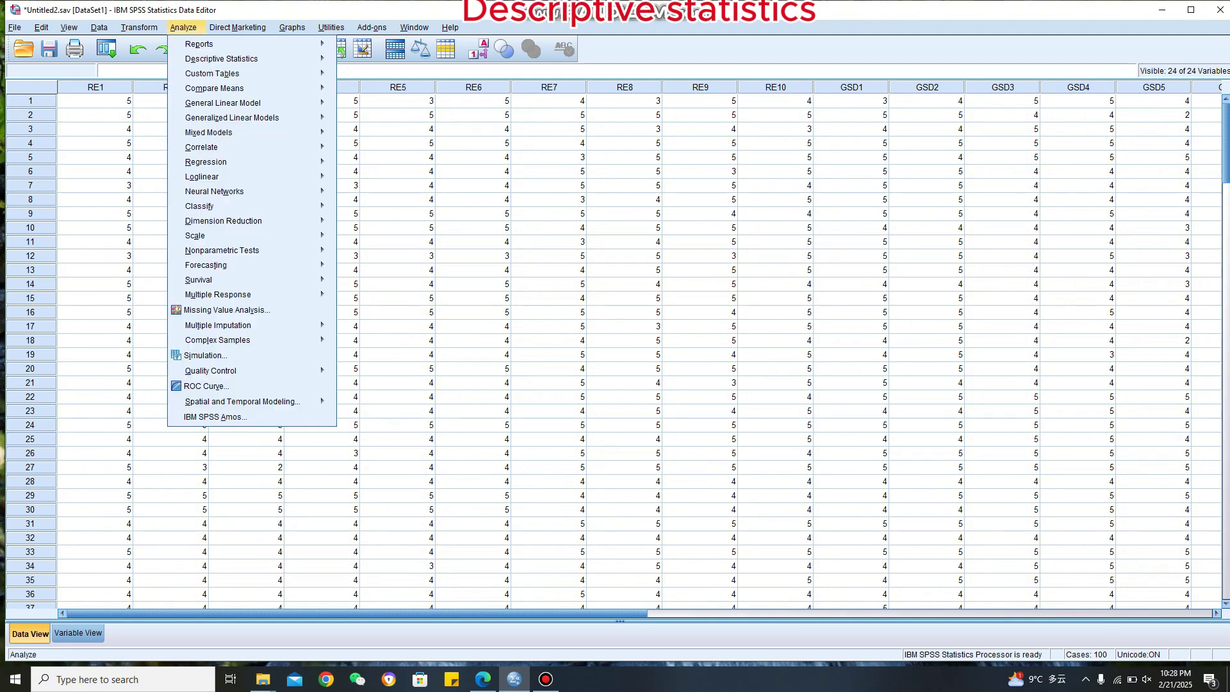
pyautogui.moveTo(221, 58)
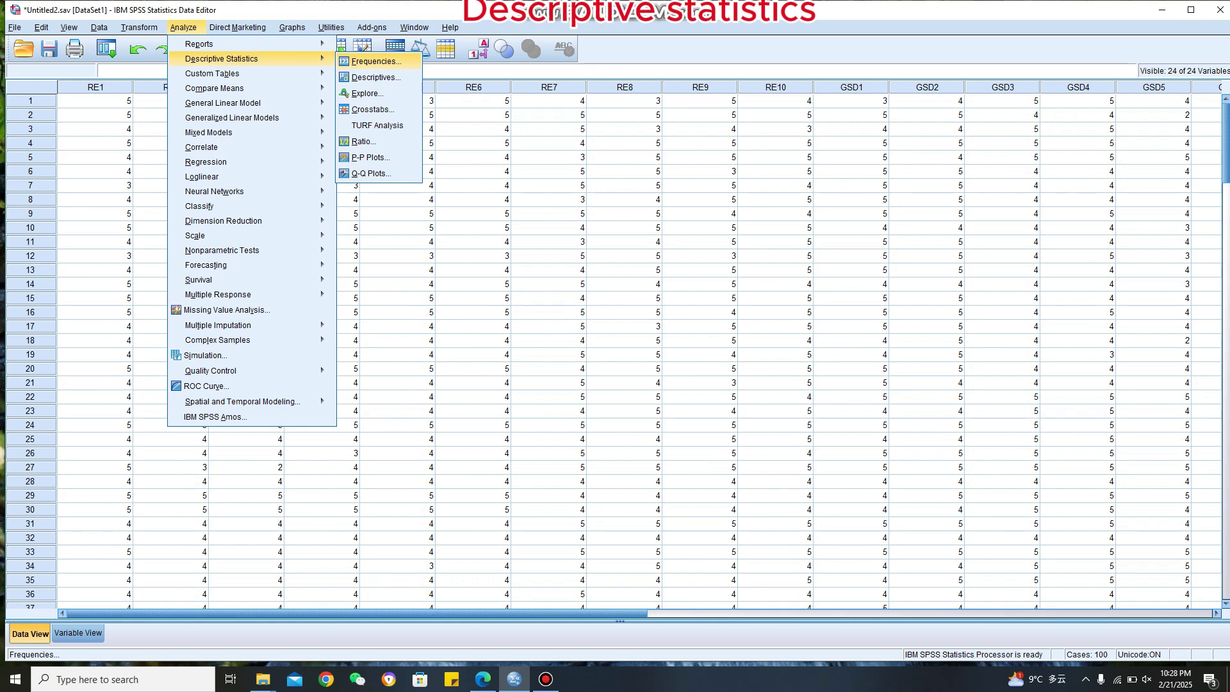
pyautogui.click(375, 61)
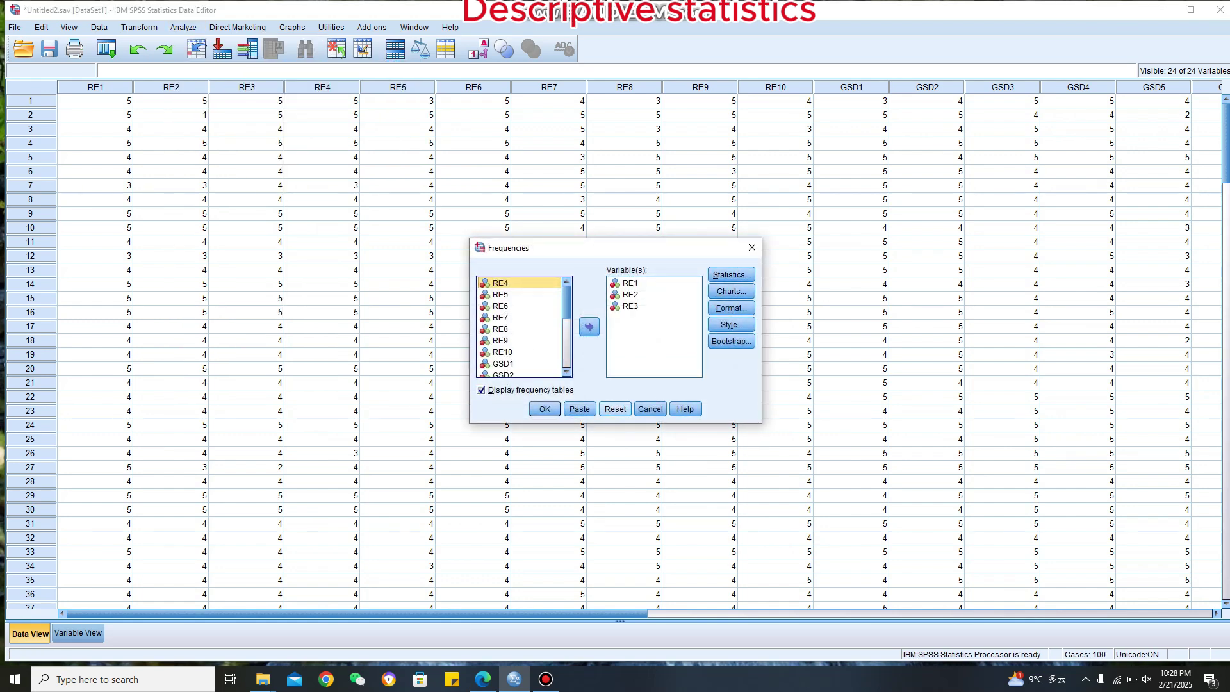
pyautogui.click(615, 409)
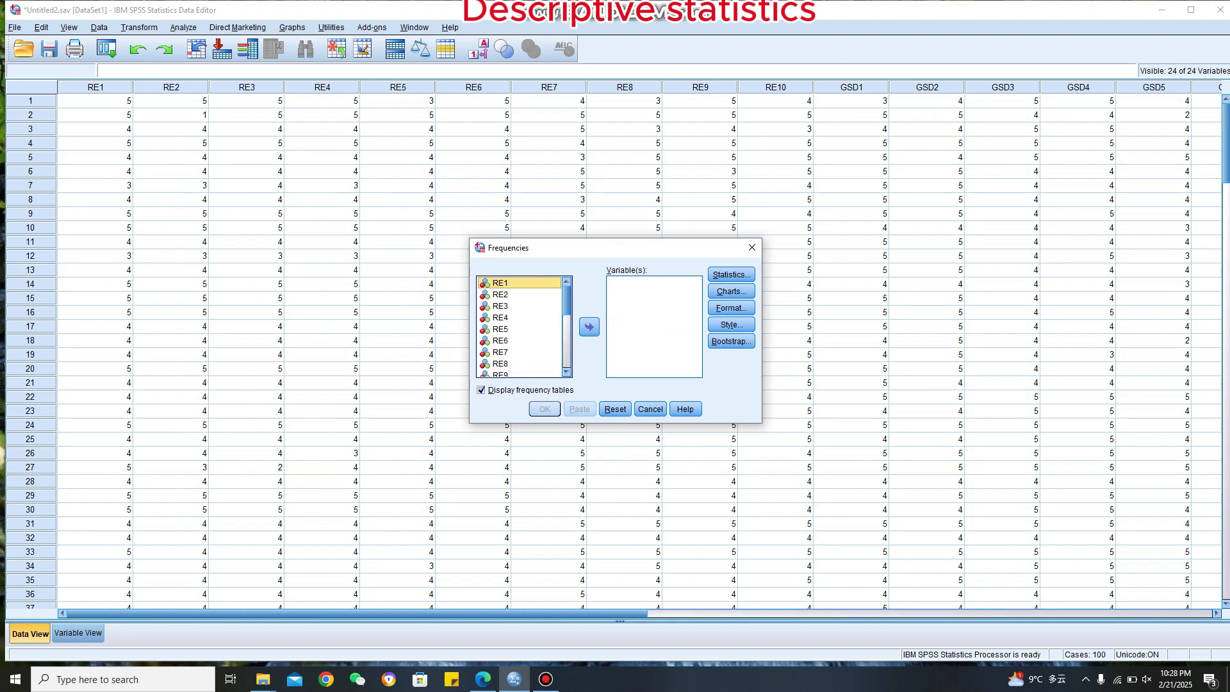
# Add RE1 to RE10 and GSD1 to GSD10 to the Frequencies analysis, leaving out Gender, Age, Employment and Education
pyautogui.hotkey('ctrl', 'a')
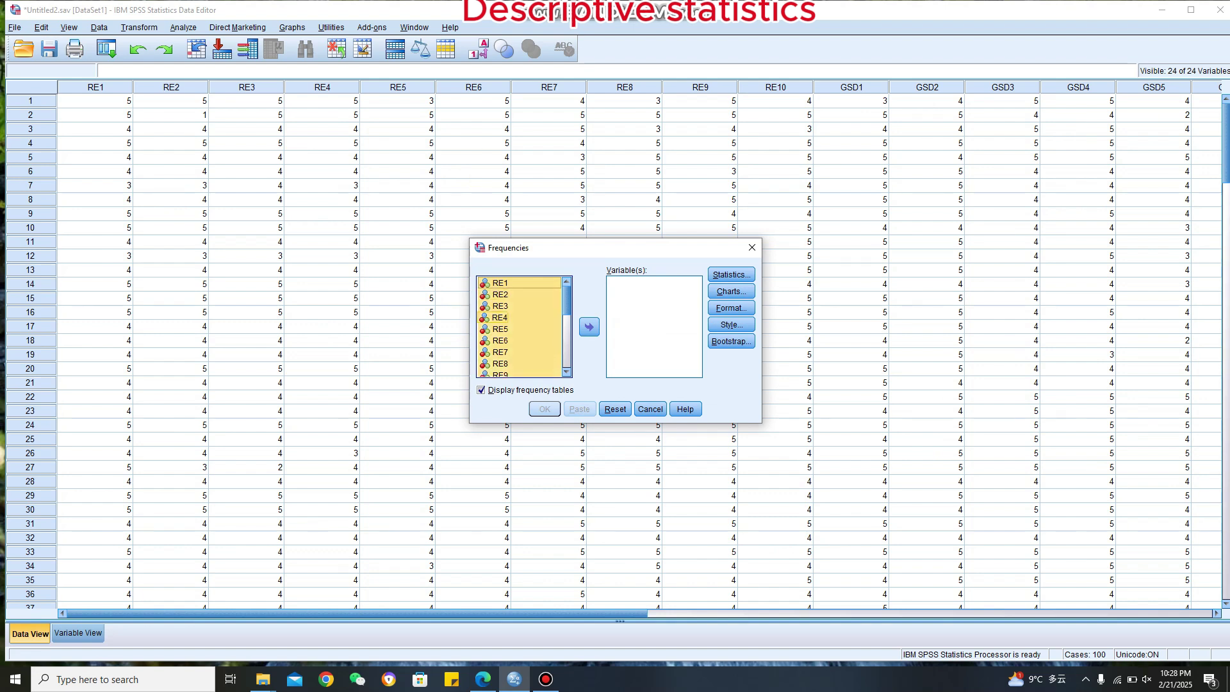
pyautogui.scroll(-2, 520, 326)
pyautogui.scroll(-5, 520, 327)
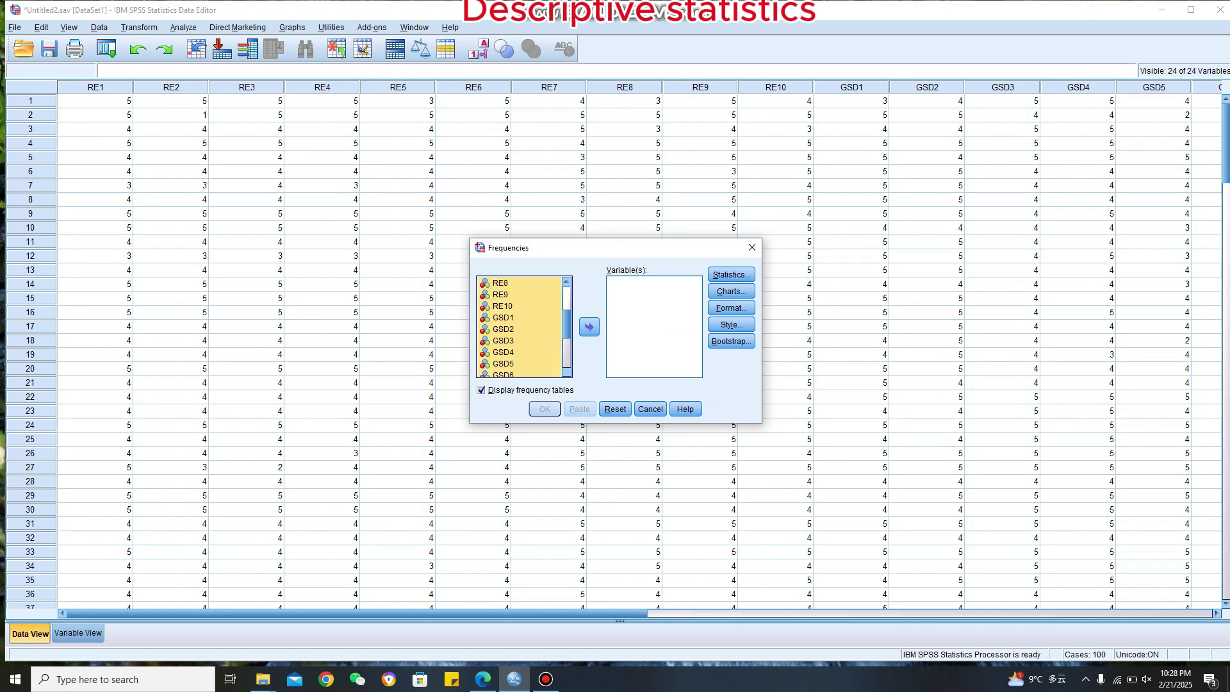
pyautogui.scroll(-1, 520, 327)
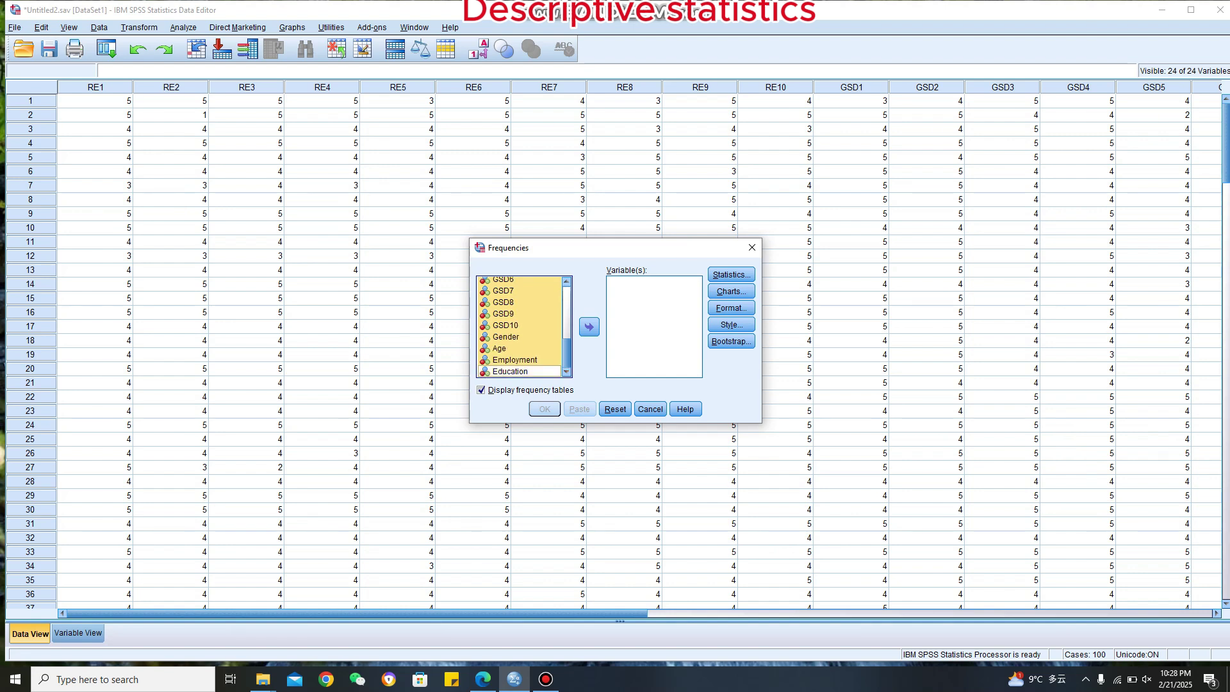
pyautogui.keyDown('ctrl'); pyautogui.click(500, 349); pyautogui.keyUp('ctrl')
pyautogui.keyDown('ctrl'); pyautogui.click(514, 360); pyautogui.keyUp('ctrl')
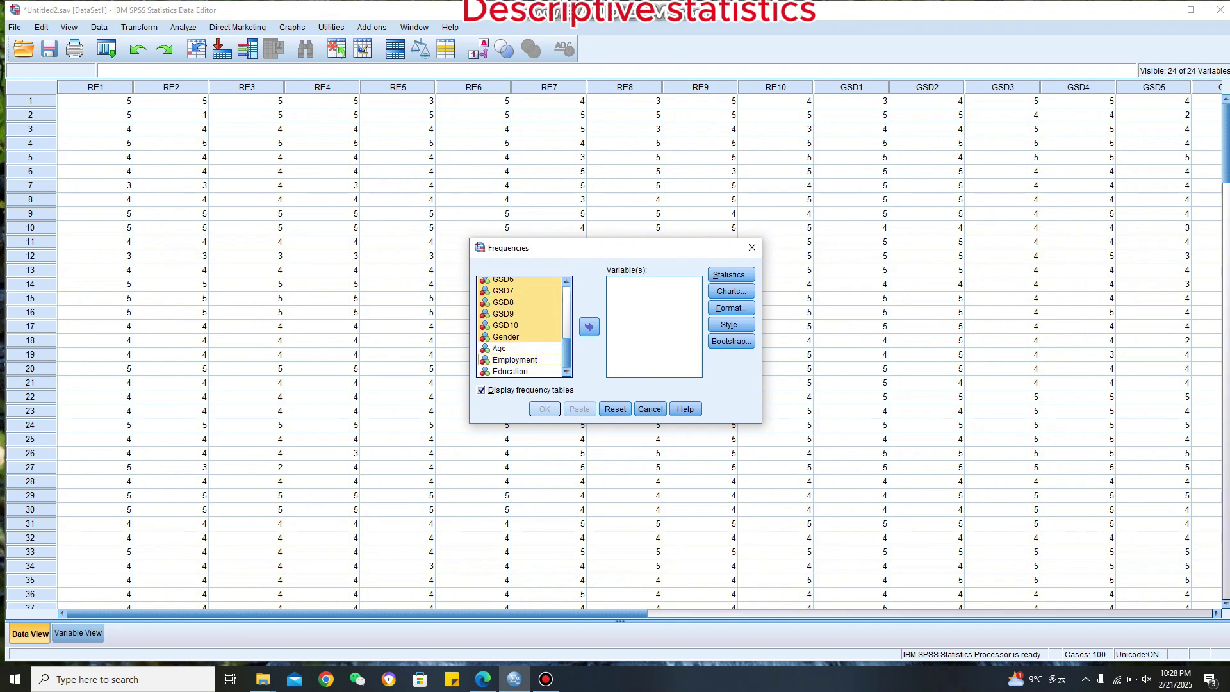
pyautogui.keyDown('ctrl'); pyautogui.click(505, 337); pyautogui.keyUp('ctrl')
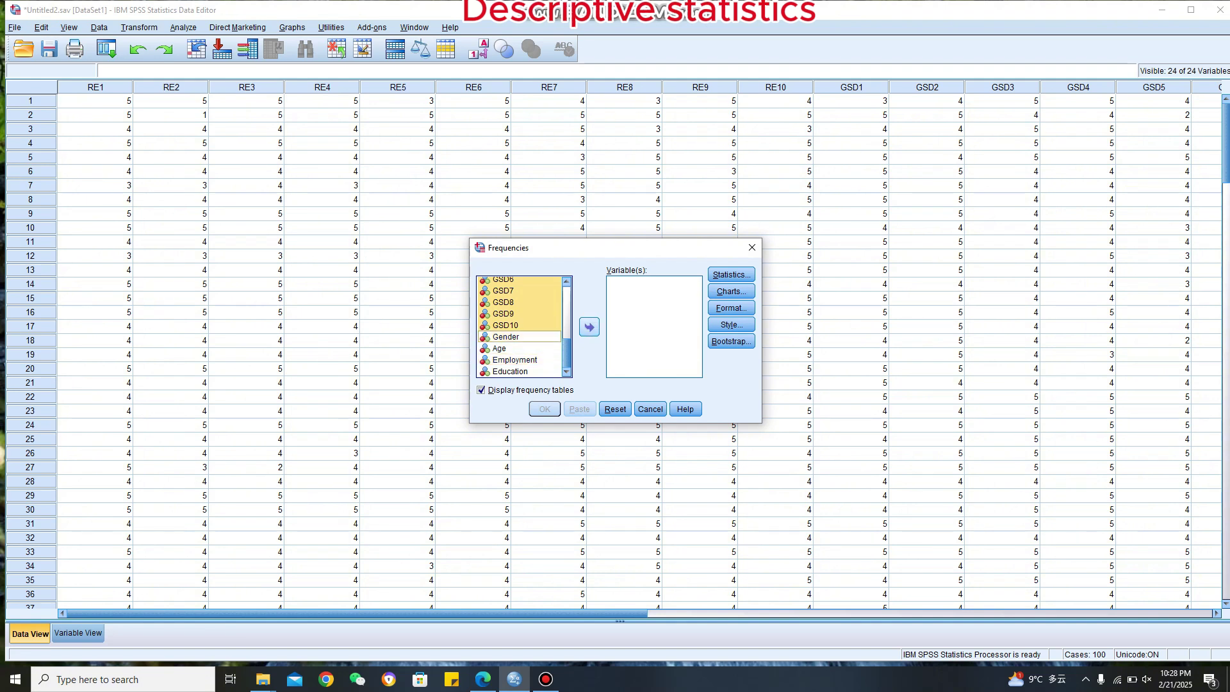
pyautogui.click(588, 327)
pyautogui.scroll(-4, 650, 327)
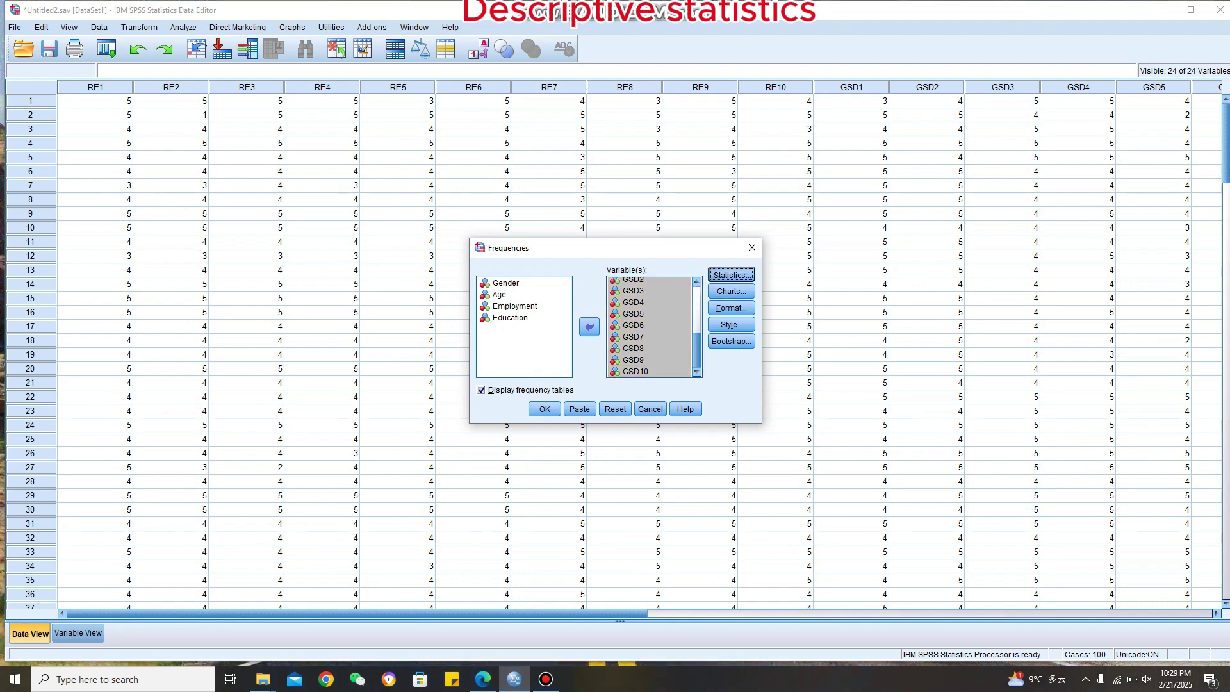
# Include quartiles, mean and standard deviation in the statistics and run the Frequencies analysis
pyautogui.click(731, 274)
pyautogui.click(488, 249)
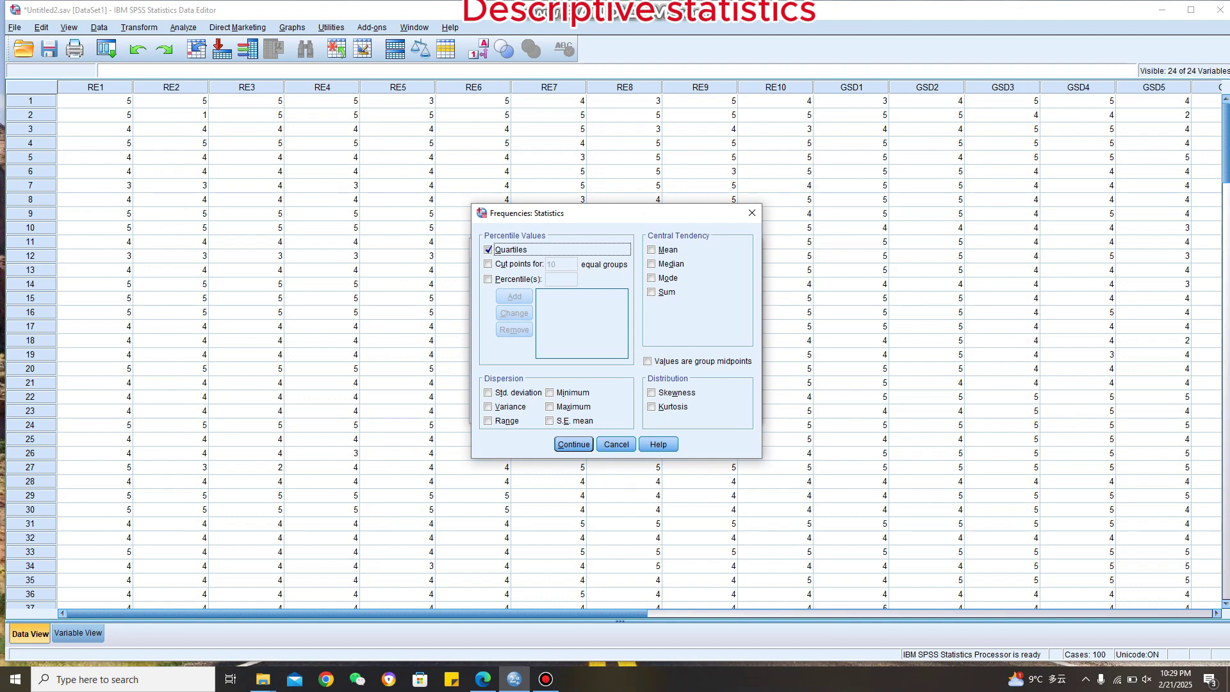
pyautogui.click(651, 249)
pyautogui.click(488, 392)
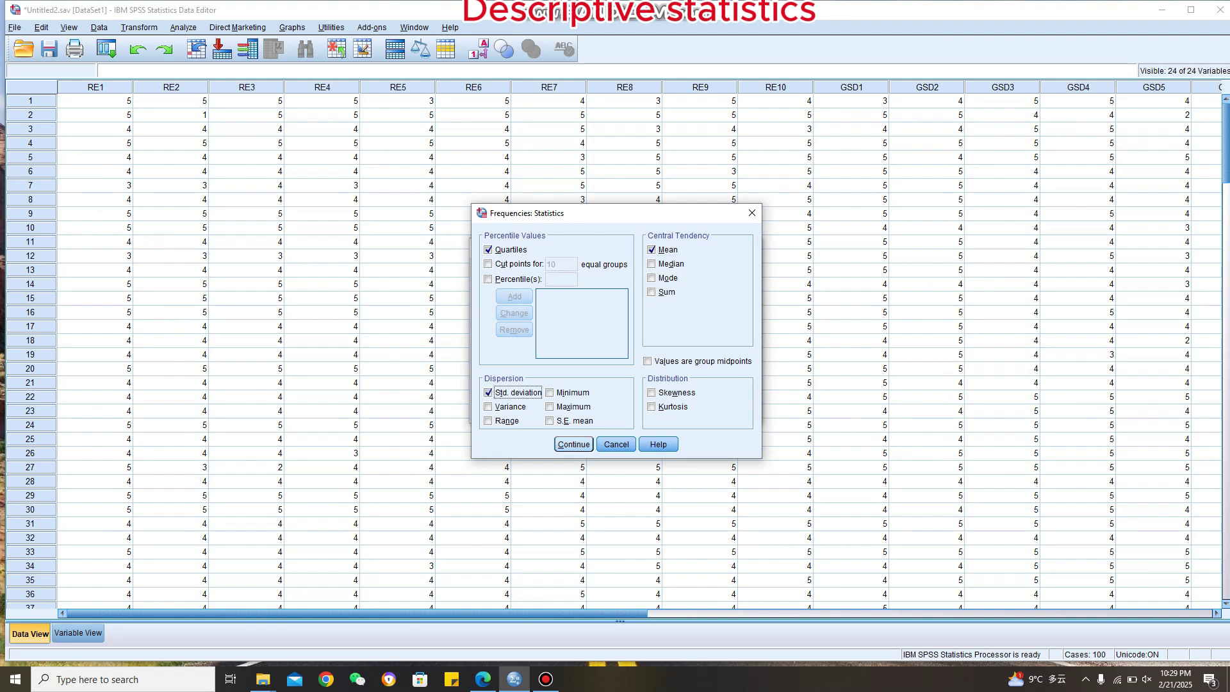
pyautogui.click(573, 444)
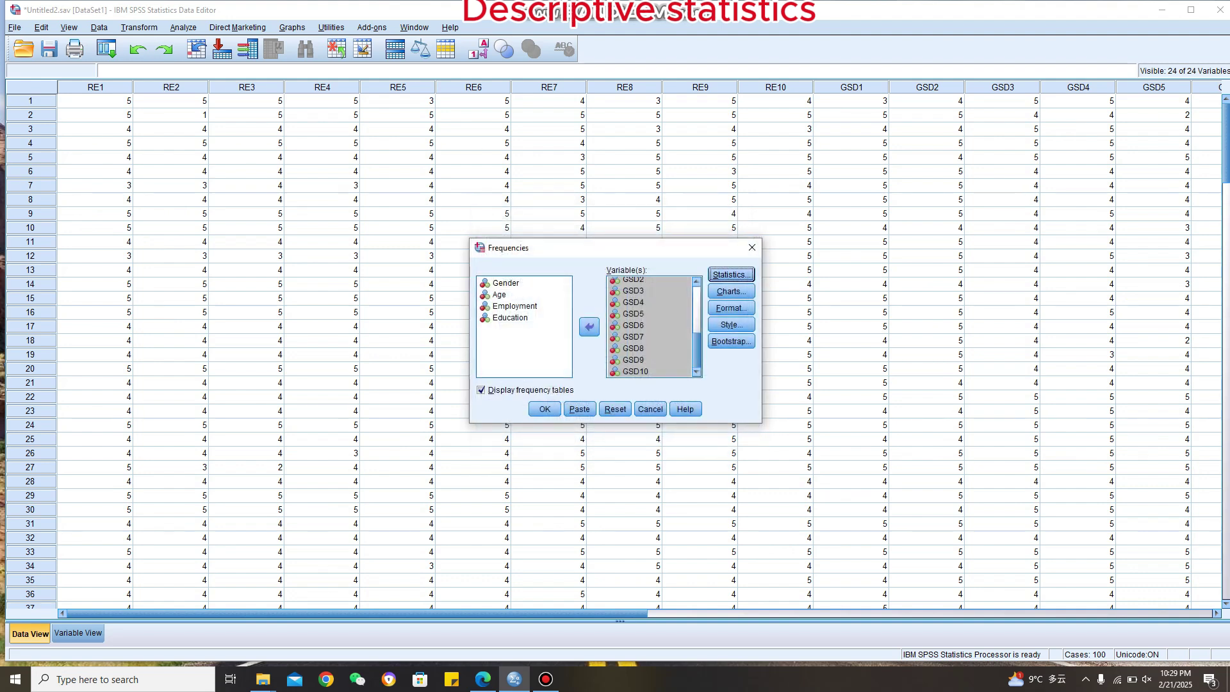
pyautogui.click(545, 408)
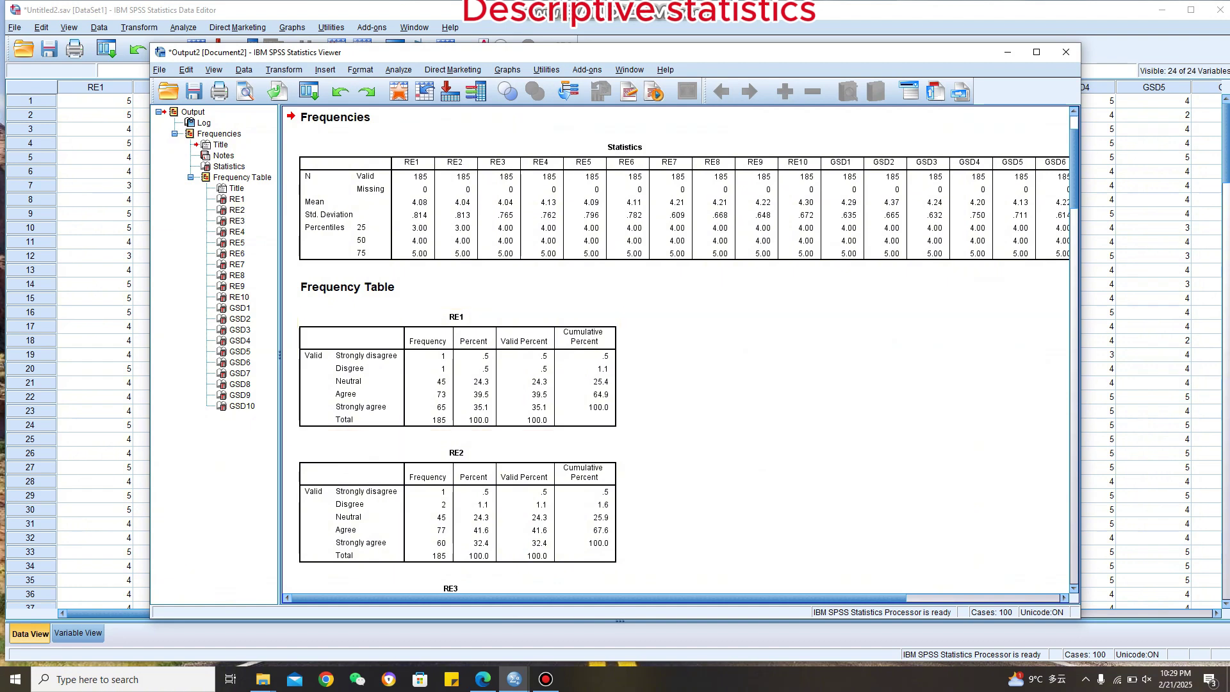
# Examine the frequency tables of the RE and GSD items in the output
pyautogui.scroll(-5, 688, 351)
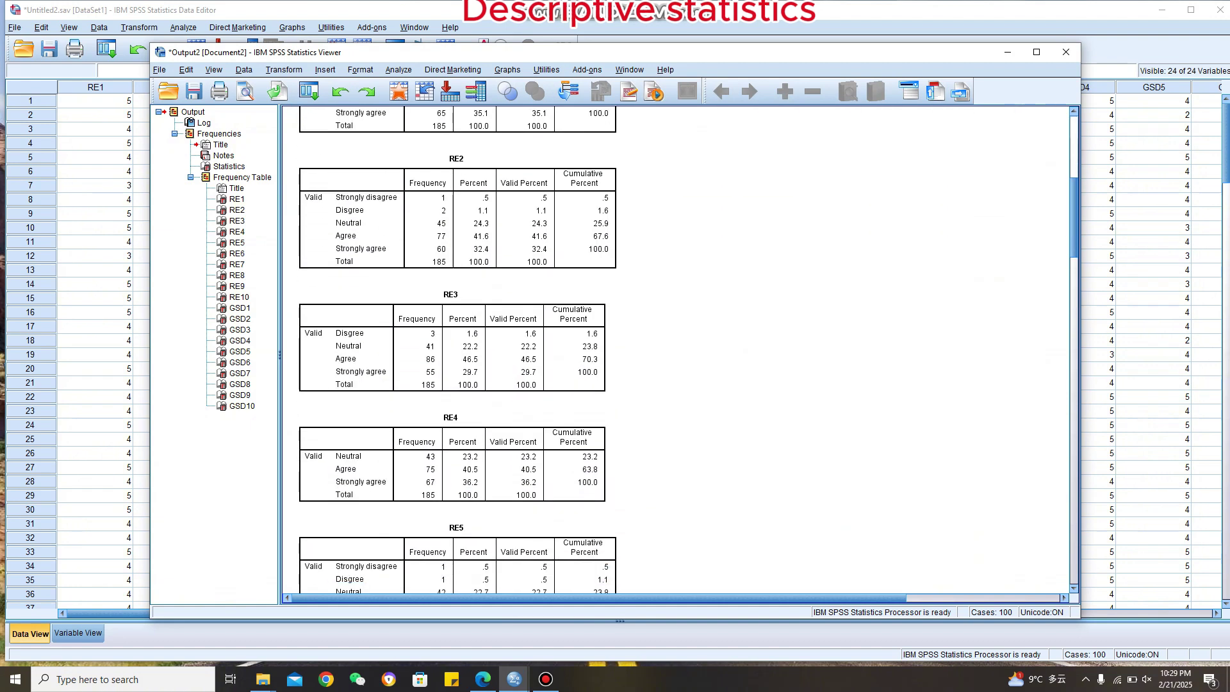
pyautogui.scroll(3, 688, 352)
pyautogui.click(456, 275)
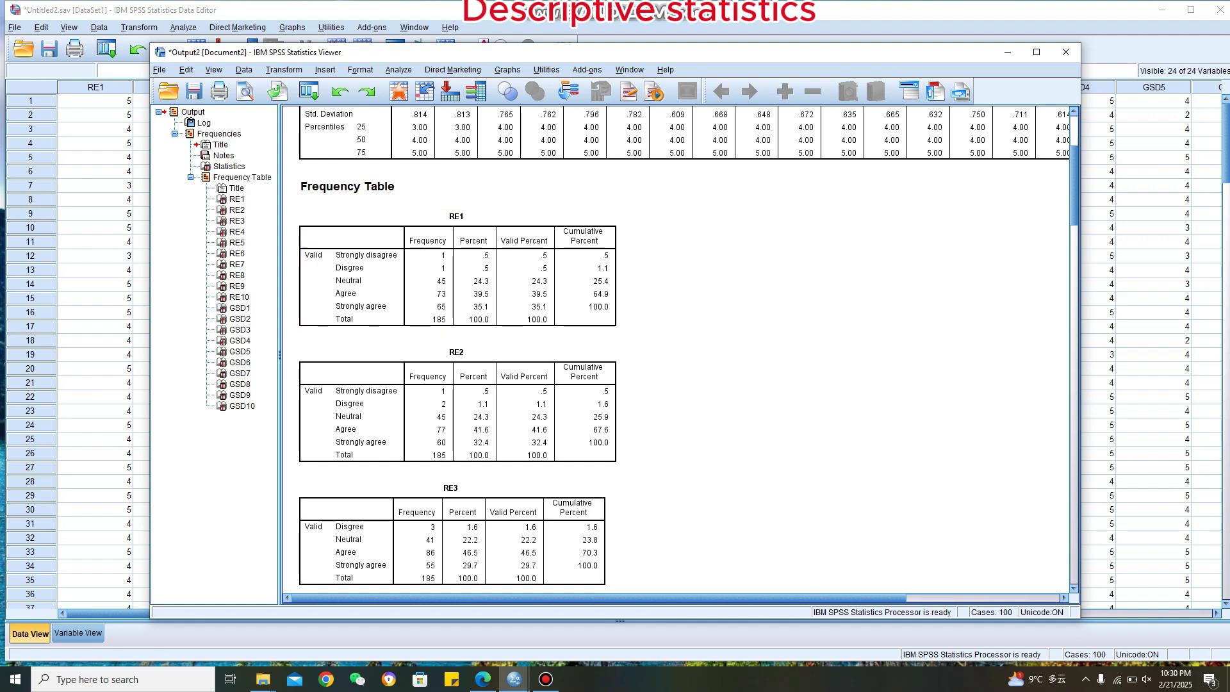
pyautogui.scroll(-1, 679, 349)
pyautogui.scroll(-18, 679, 349)
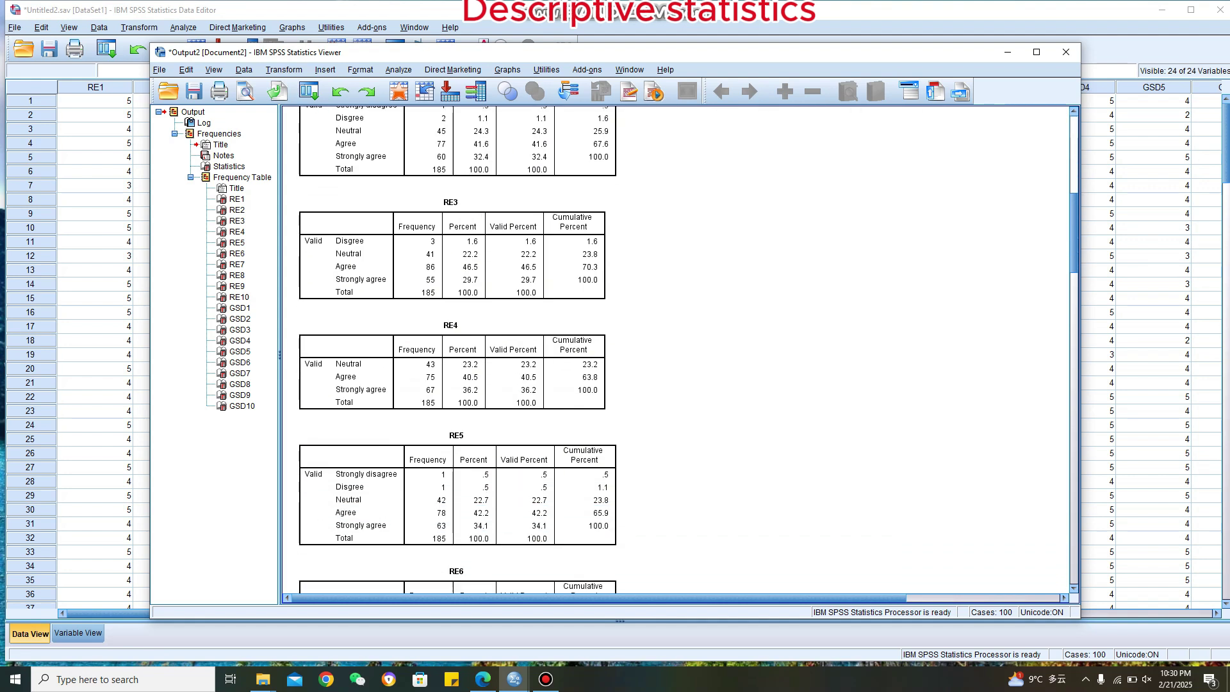
pyautogui.scroll(-14, 679, 349)
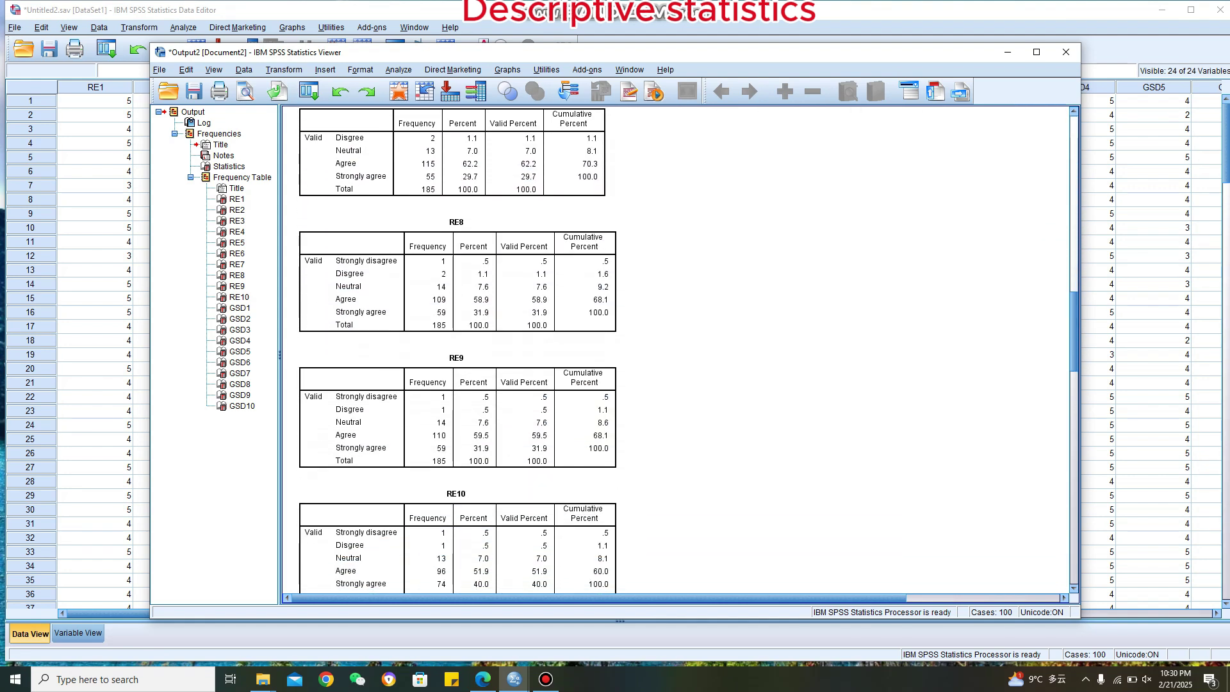
pyautogui.scroll(-10, 679, 349)
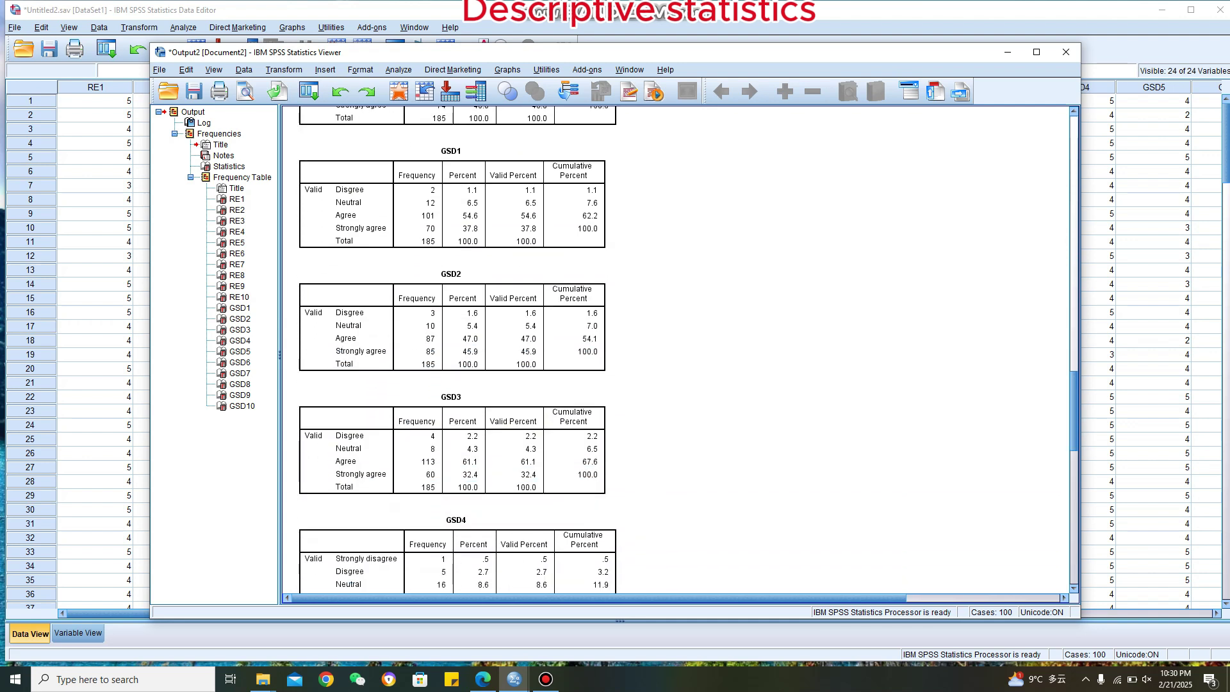
# Examine the remaining frequency tables in the output, from GSD4 to GSD10
pyautogui.scroll(-12, 679, 349)
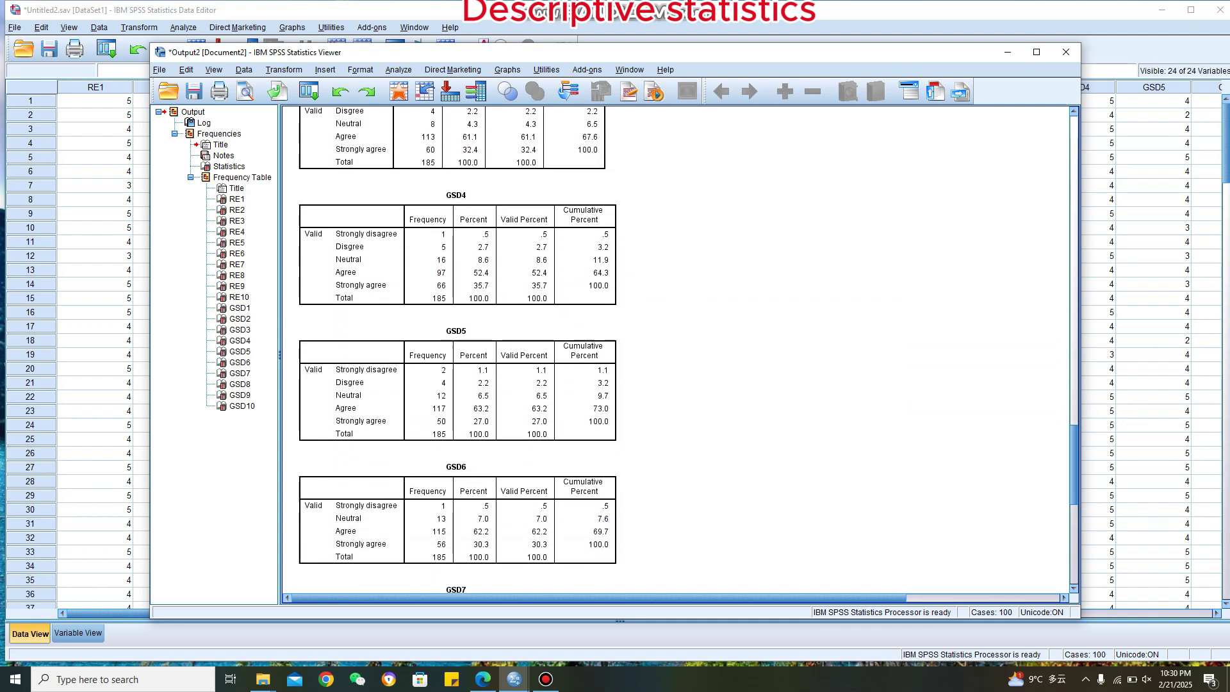
pyautogui.scroll(-9, 678, 349)
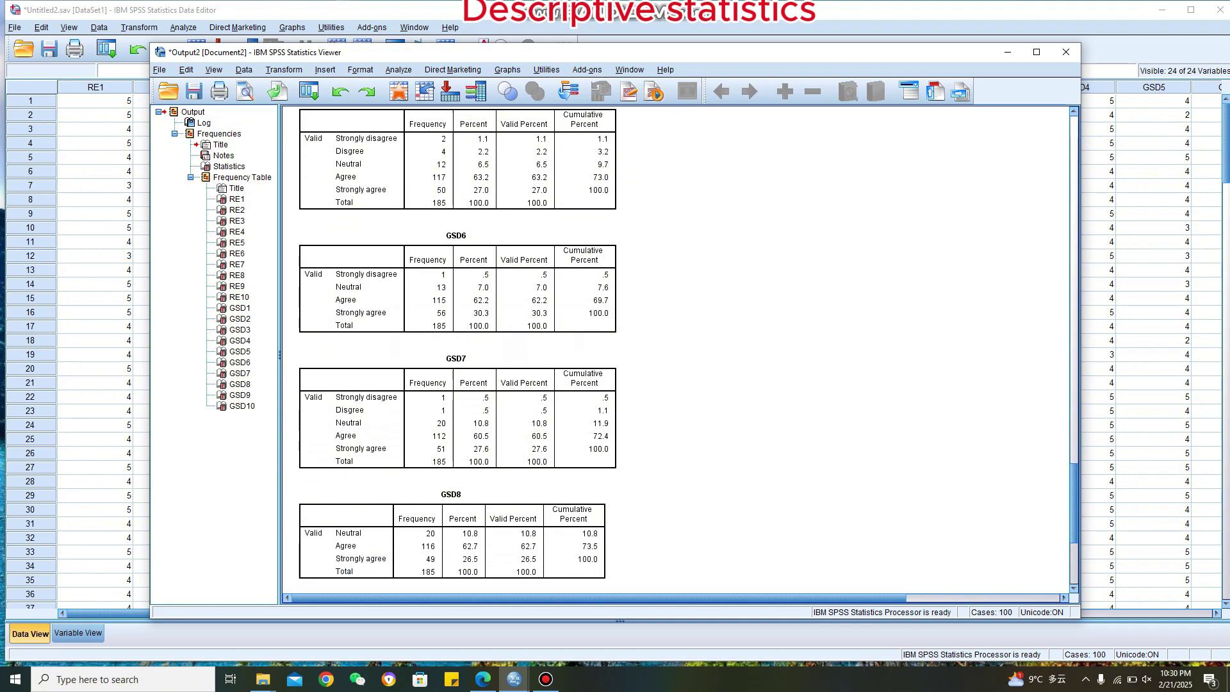
pyautogui.scroll(-3, 679, 349)
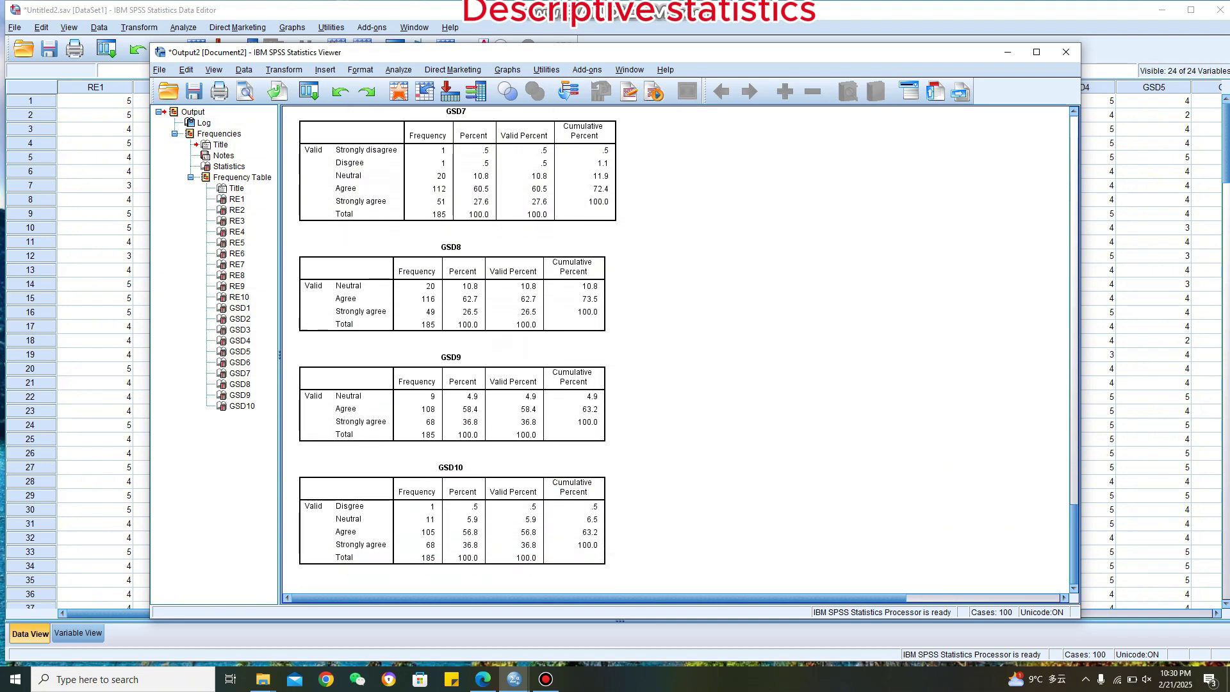
# Examine the means, standard deviations and 25, 50 and 75 percentiles of the RE and GSD items in the Statistics table
pyautogui.scroll(18, 678, 349)
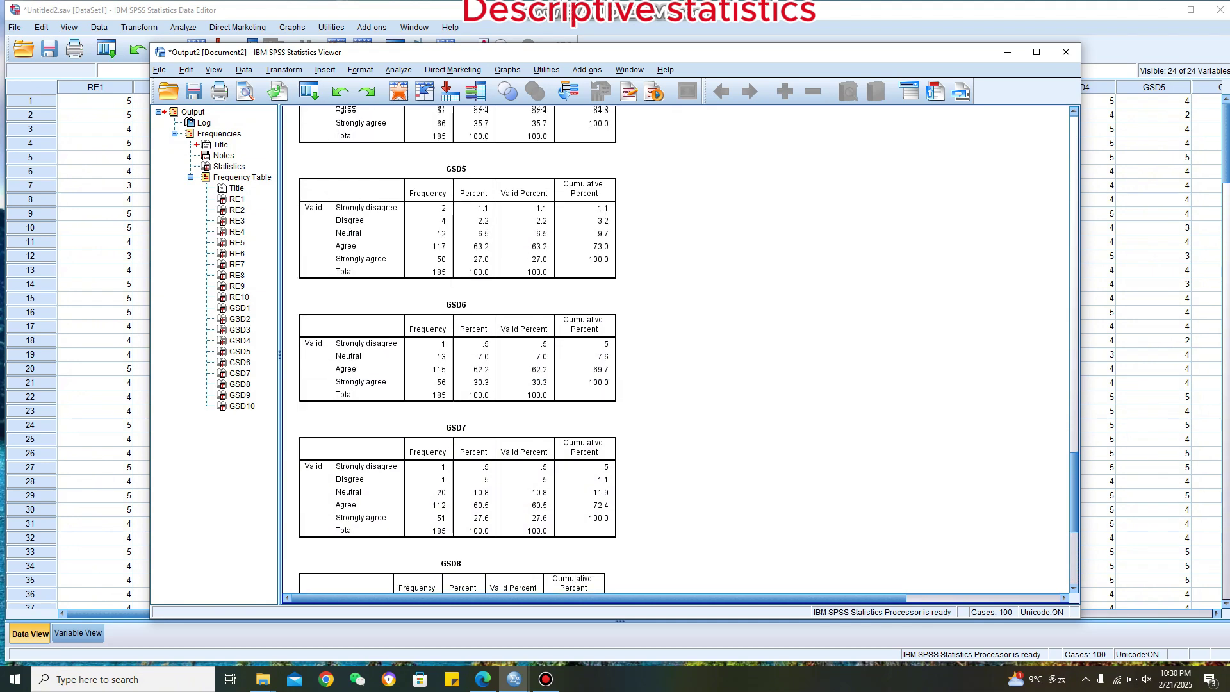
pyautogui.scroll(20, 679, 349)
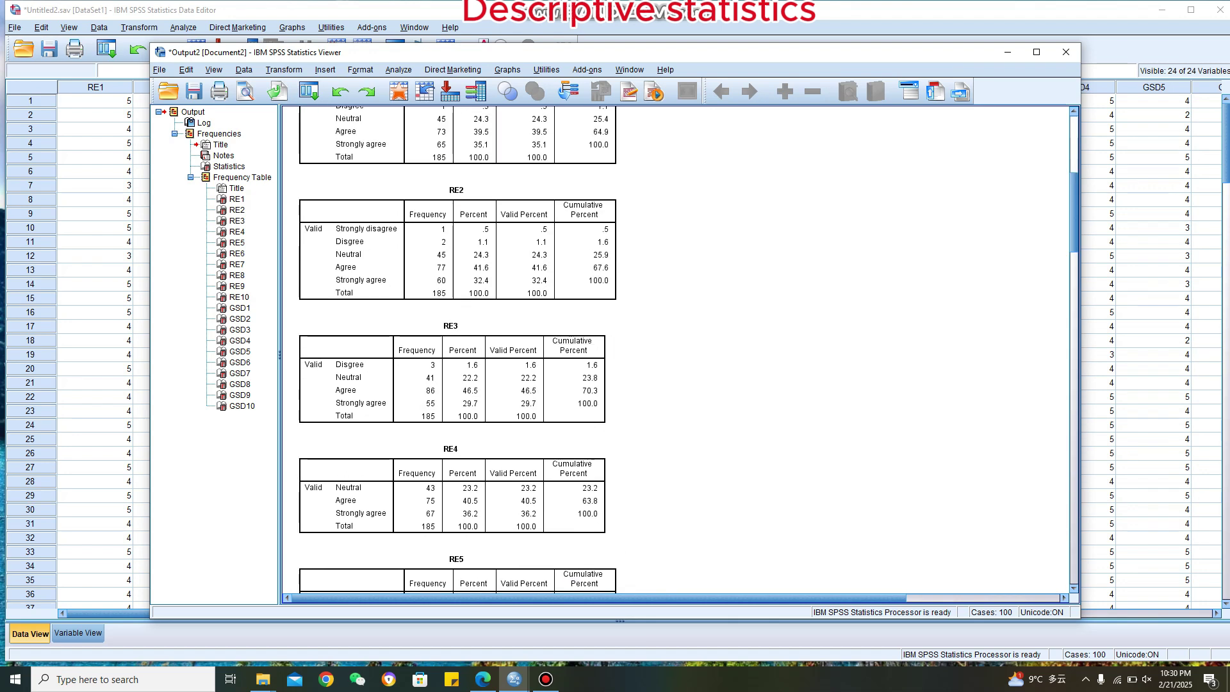
pyautogui.scroll(6, 678, 349)
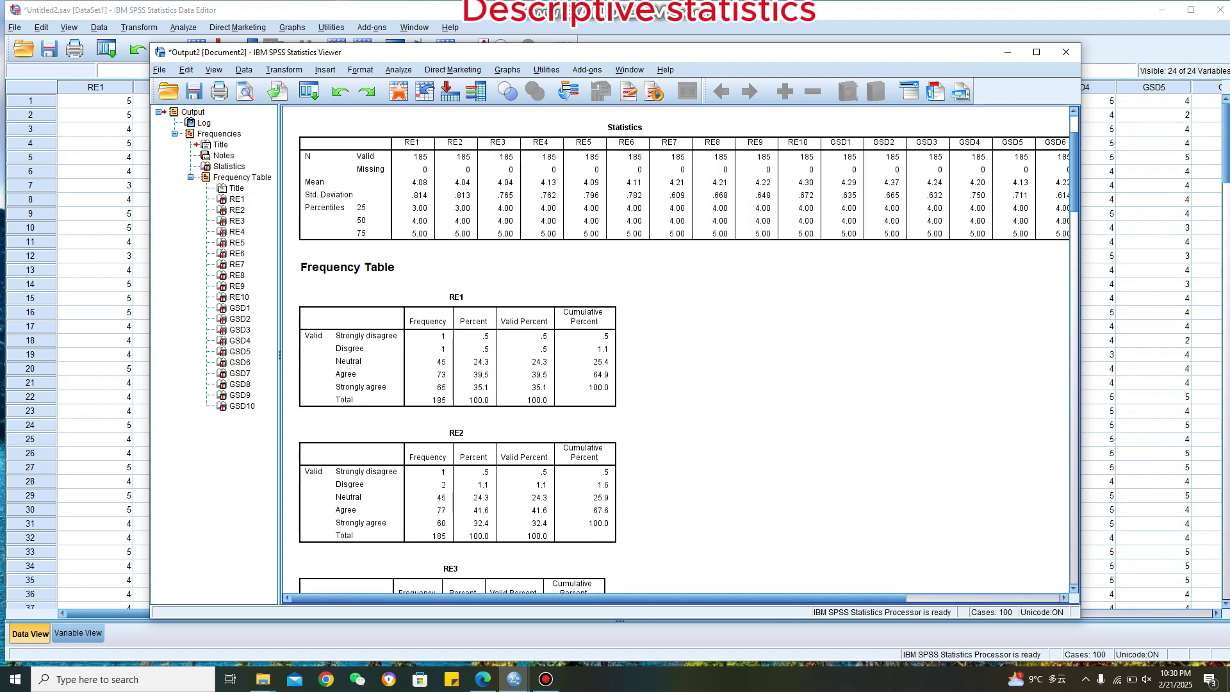
pyautogui.scroll(-4, 679, 349)
pyautogui.scroll(7, 679, 349)
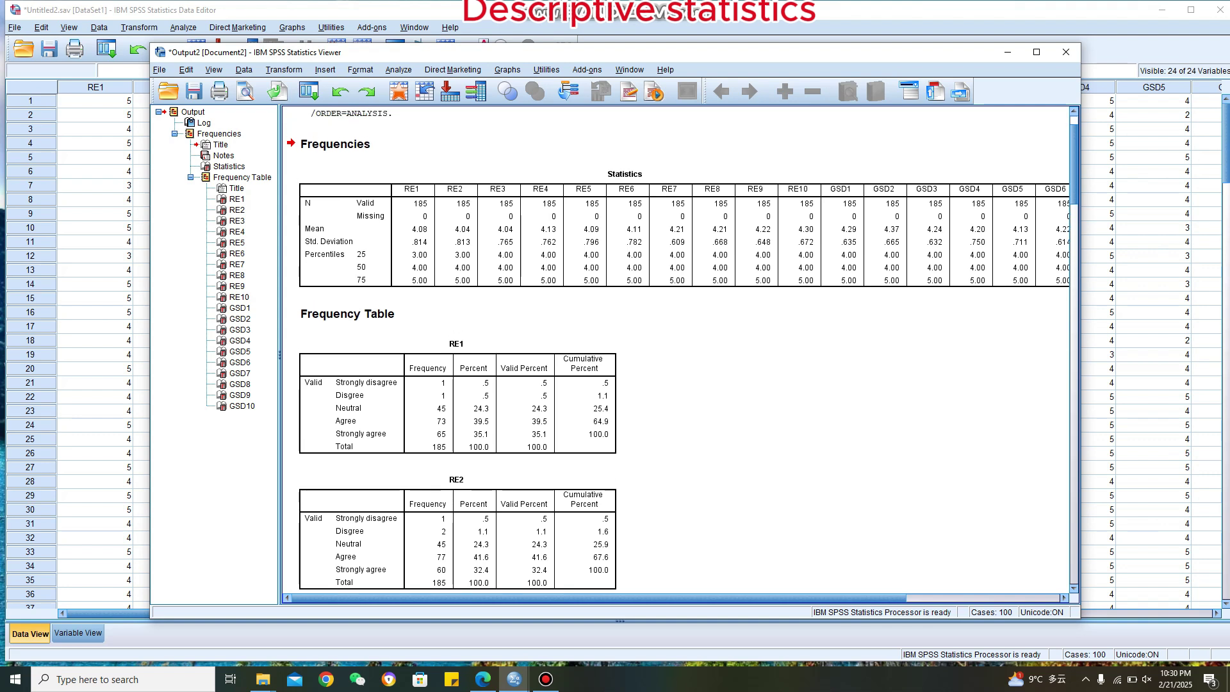
pyautogui.scroll(-3, 679, 349)
pyautogui.scroll(1, 679, 349)
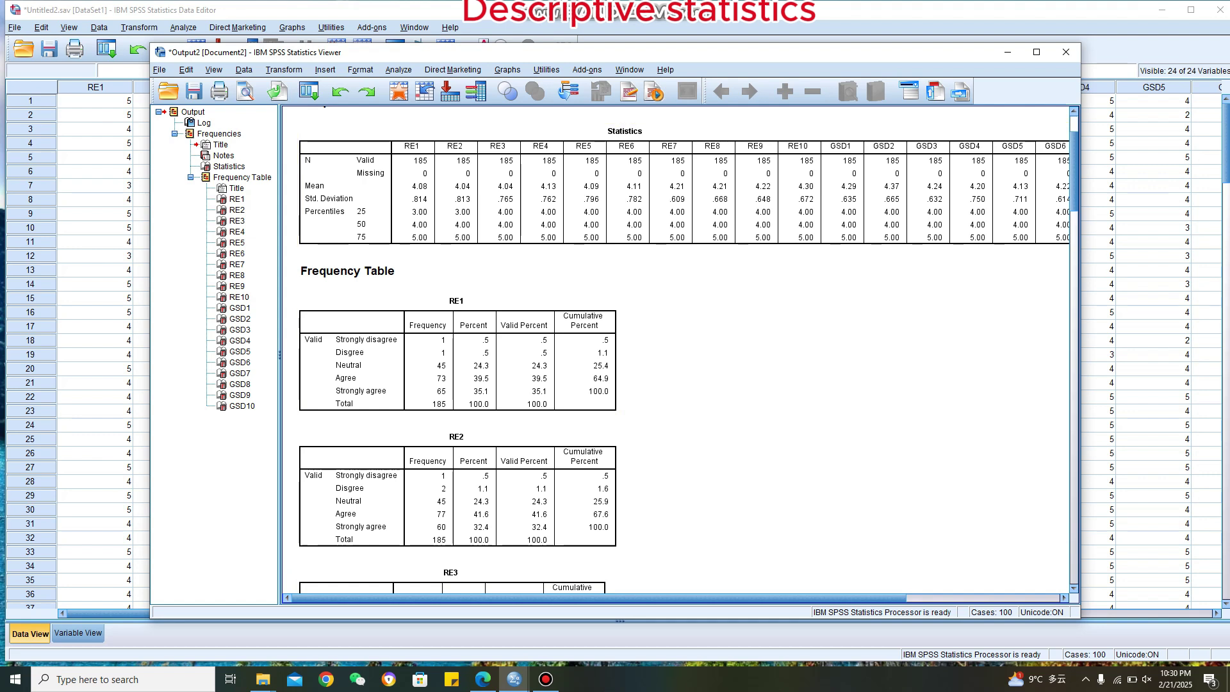
pyautogui.hscroll(2, 678, 349)
pyautogui.hscroll(-2, 679, 349)
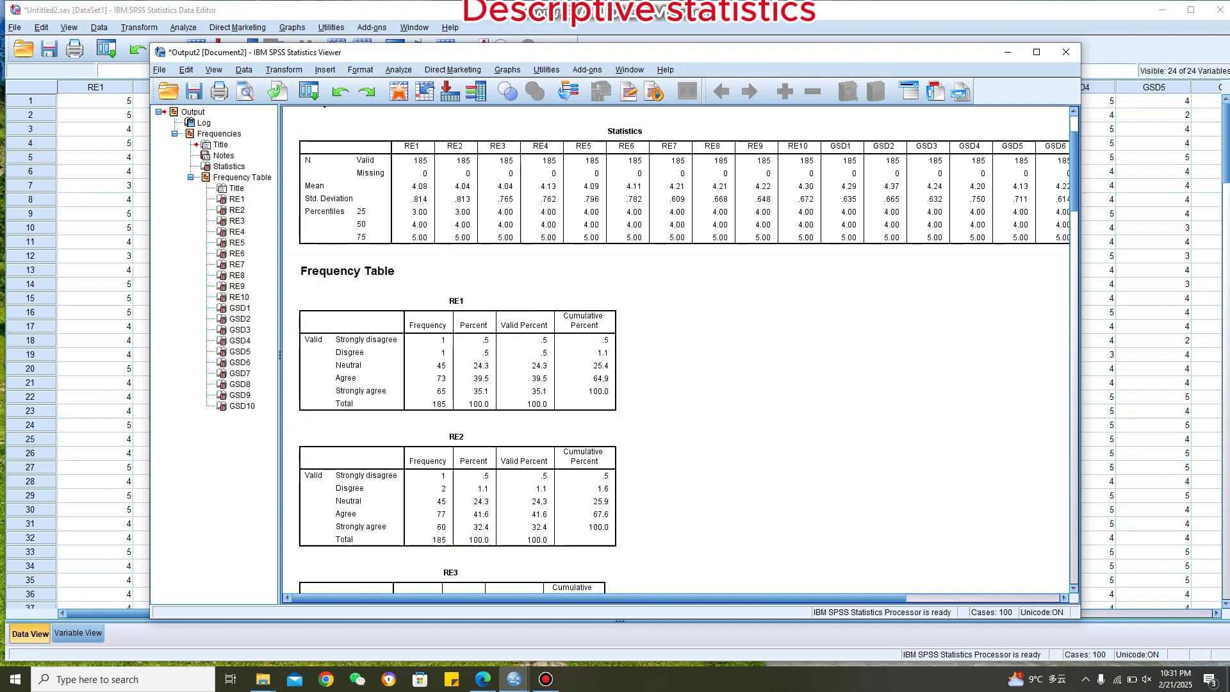
# Look through the RE and GSD frequency tables again and return to the RE1 table at the start
pyautogui.scroll(-10, 679, 349)
pyautogui.scroll(-15, 679, 349)
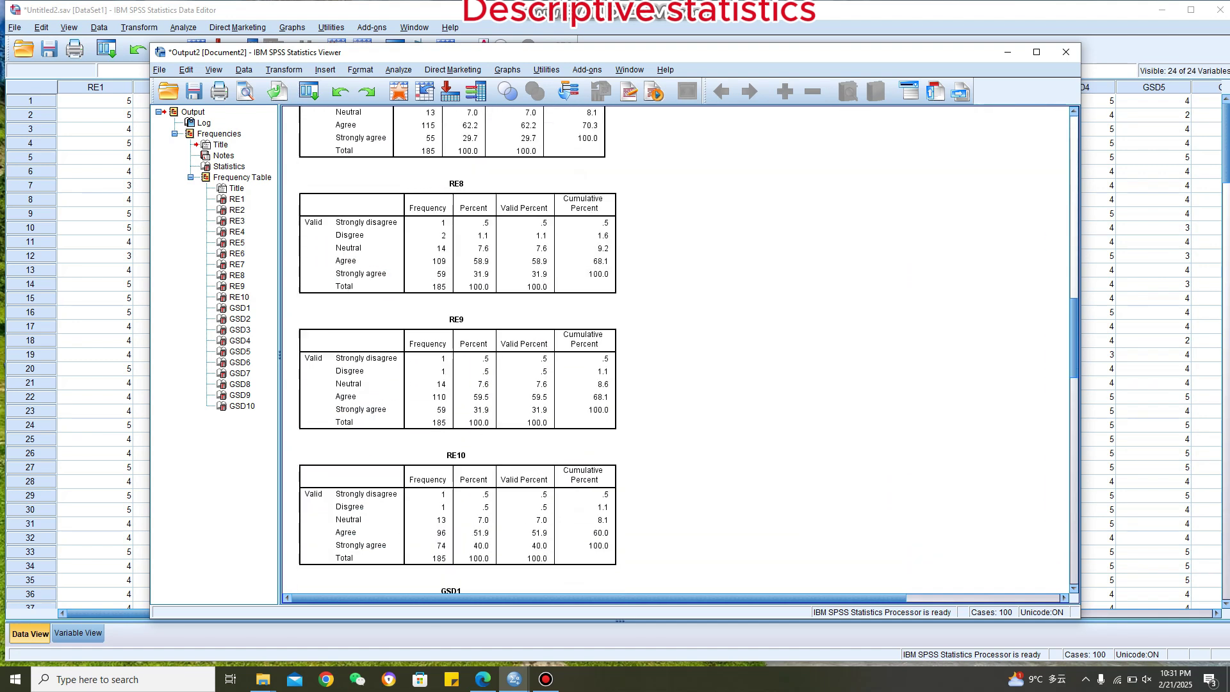
pyautogui.scroll(18, 679, 349)
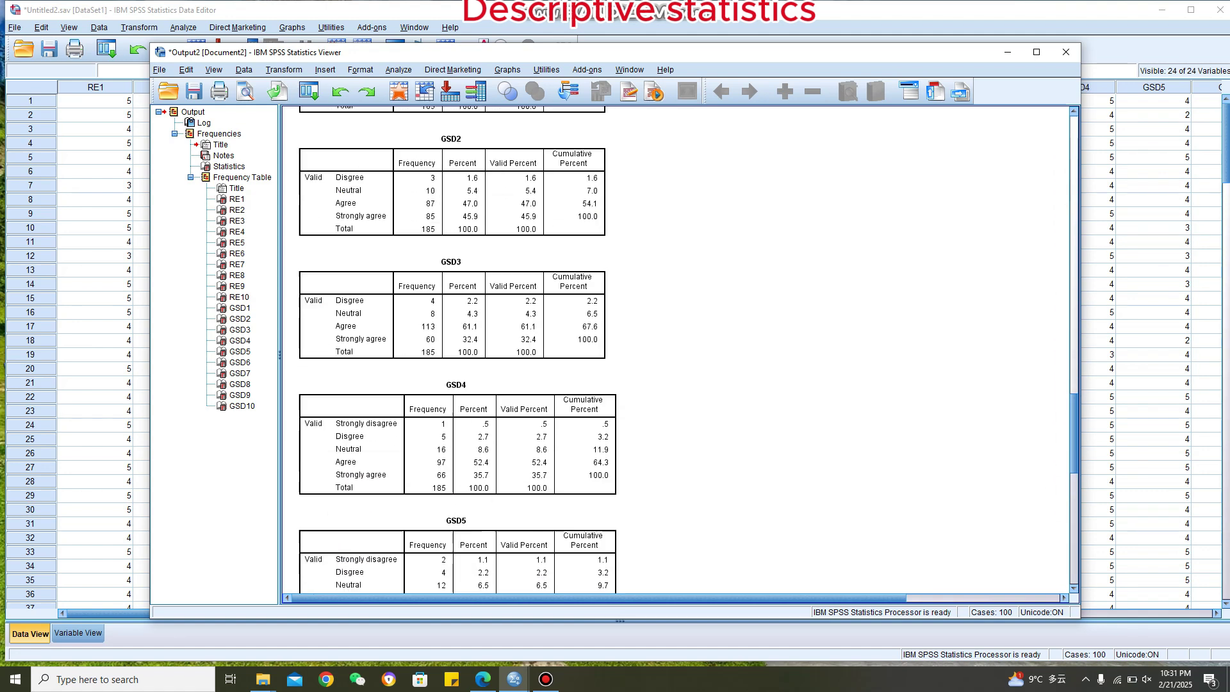
pyautogui.scroll(10, 679, 349)
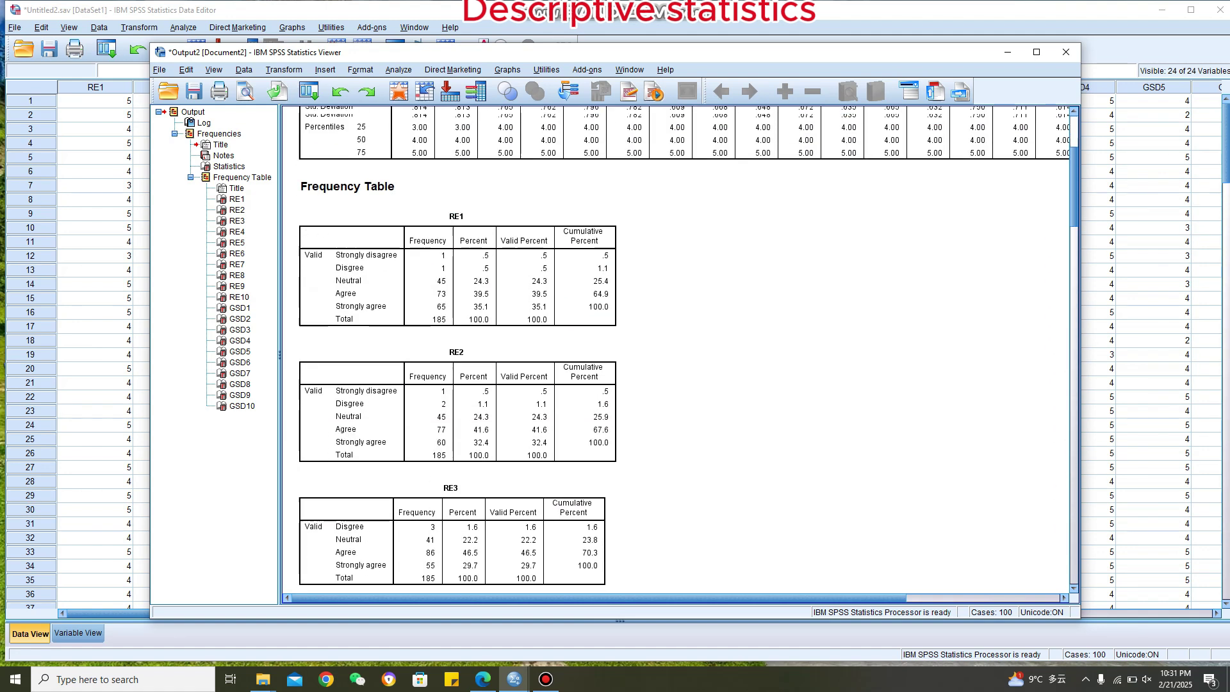